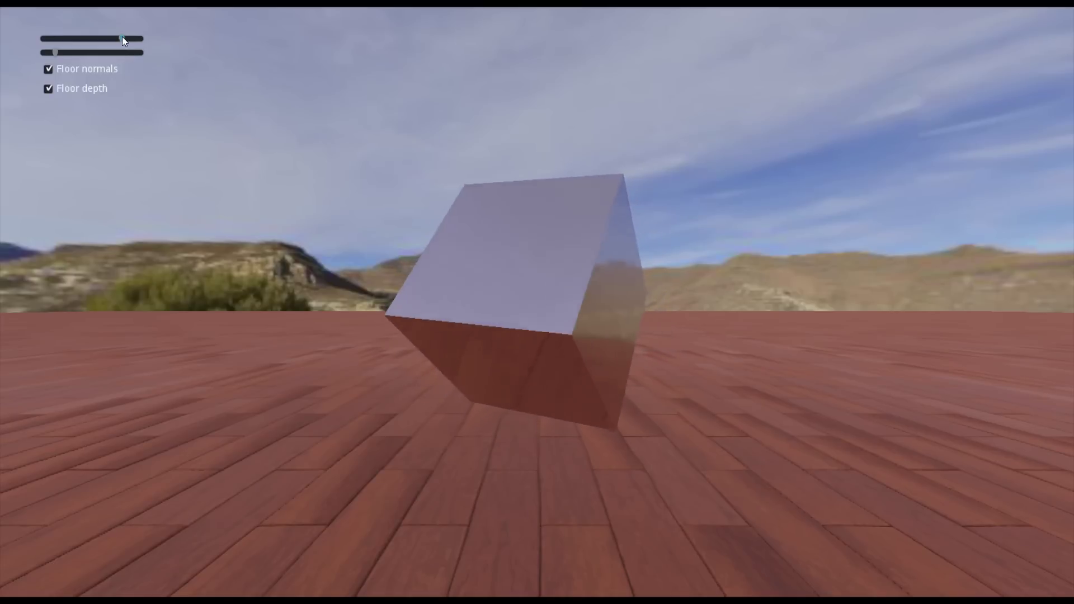
Lower the demo cube's metallic amount twice and raise its roughness.
{"action": "mouse_move", "coordinate": [122, 38]}
{"action": "left_mouse_down"}
{"action": "mouse_move", "coordinate": [52, 40]}
{"action": "mouse_move", "coordinate": [154, 39]}
{"action": "mouse_move", "coordinate": [42, 43]}
{"action": "mouse_move", "coordinate": [140, 47]}
{"action": "left_mouse_up"}
{"action": "mouse_move", "coordinate": [45, 54]}
{"action": "left_mouse_down"}
{"action": "mouse_move", "coordinate": [149, 53]}
{"action": "mouse_move", "coordinate": [10, 61]}
{"action": "mouse_move", "coordinate": [94, 57]}
{"action": "mouse_move", "coordinate": [56, 60]}
{"action": "mouse_move", "coordinate": [150, 74]}
{"action": "mouse_move", "coordinate": [36, 65]}
{"action": "left_mouse_up"}
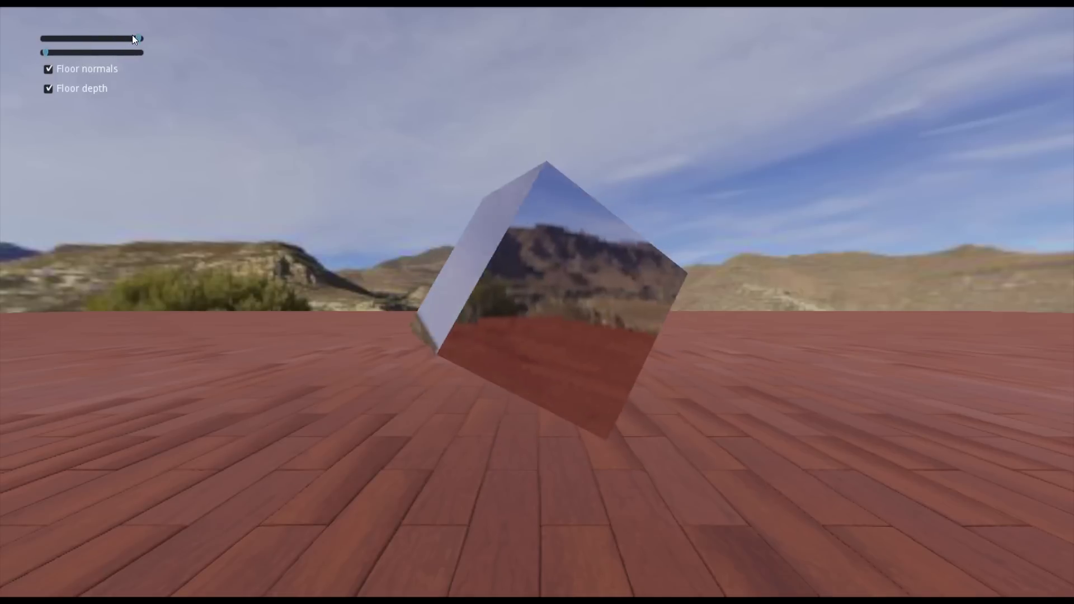
{"action": "left_click_drag", "start_coordinate": [135, 38], "coordinate": [111, 38]}
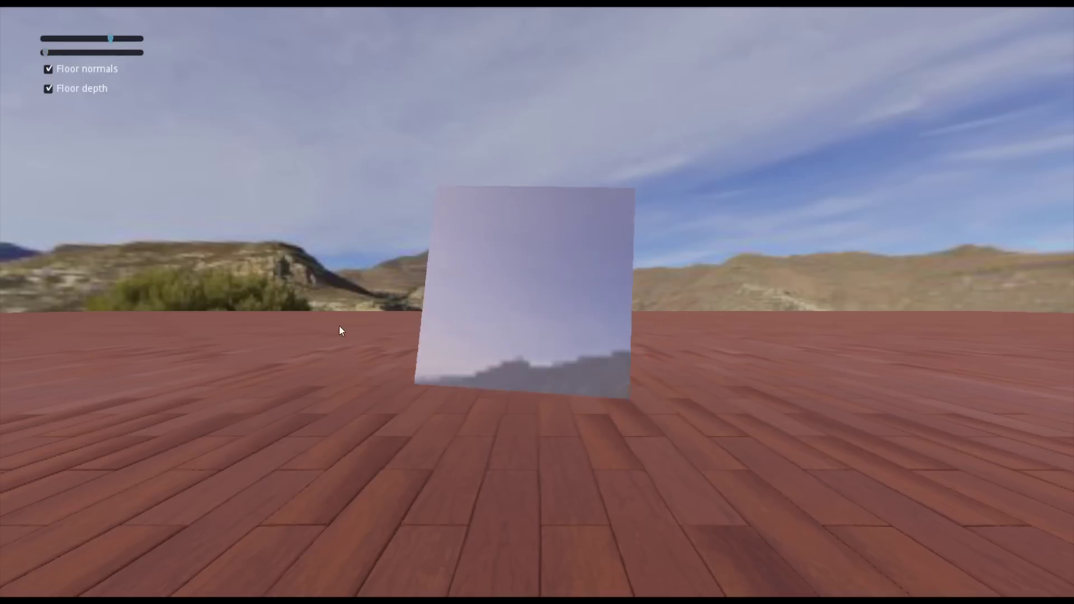
Toggle the demo's Floor normals option three times and Floor depth twice to compare the cube.
{"action": "left_click", "coordinate": [48, 68]}
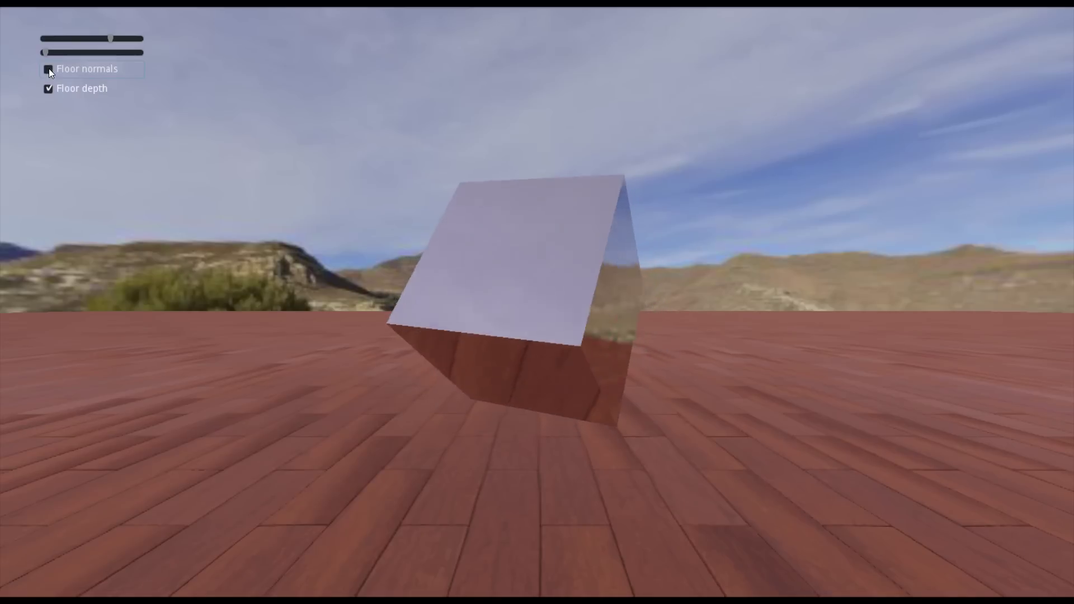
{"action": "left_click", "coordinate": [49, 68]}
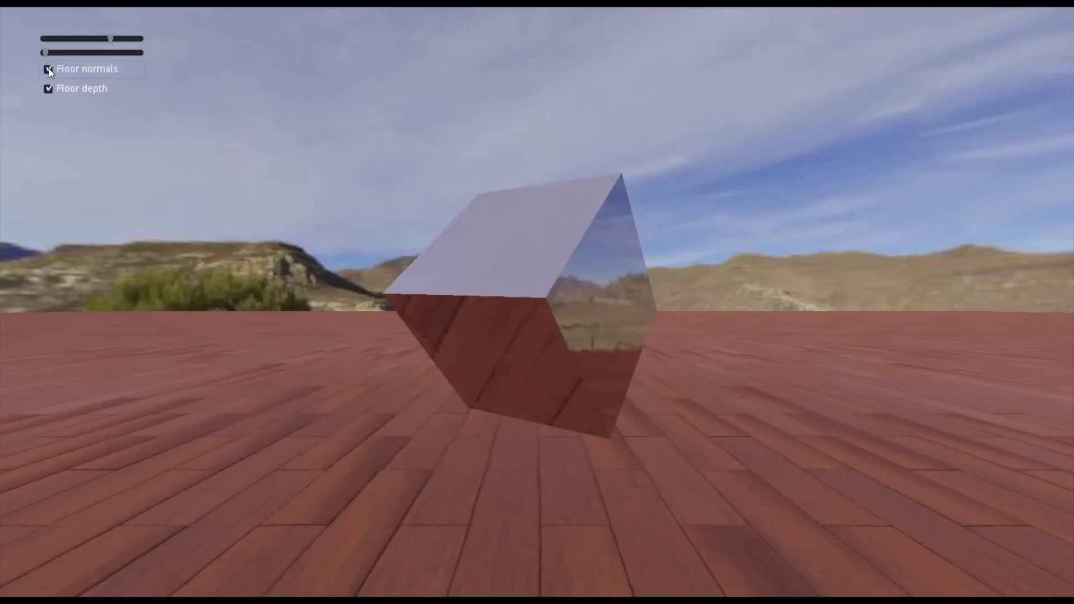
{"action": "left_click", "coordinate": [49, 67]}
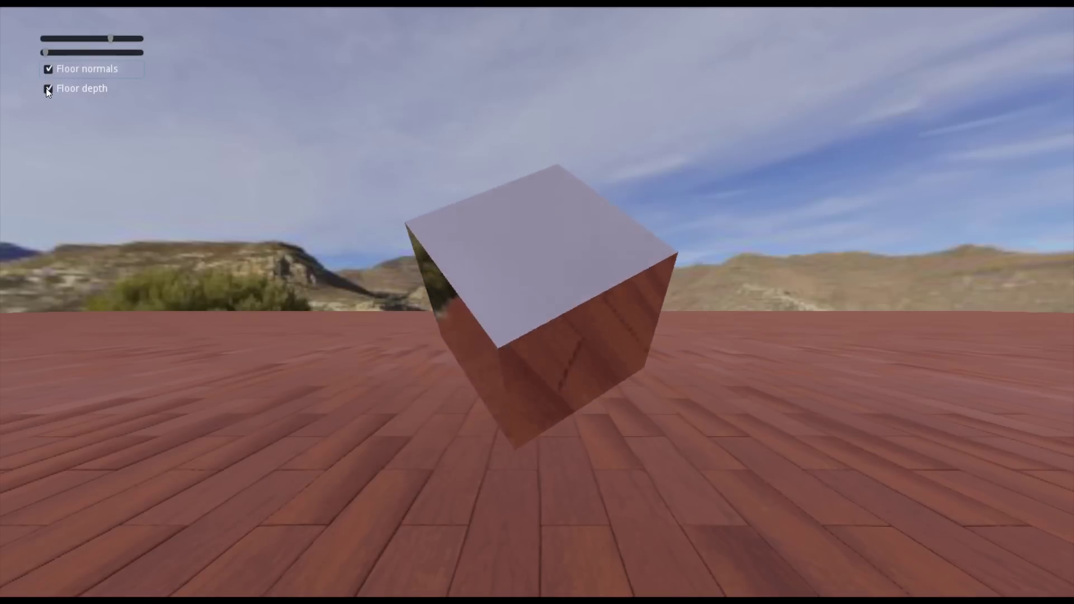
{"action": "left_click", "coordinate": [46, 88]}
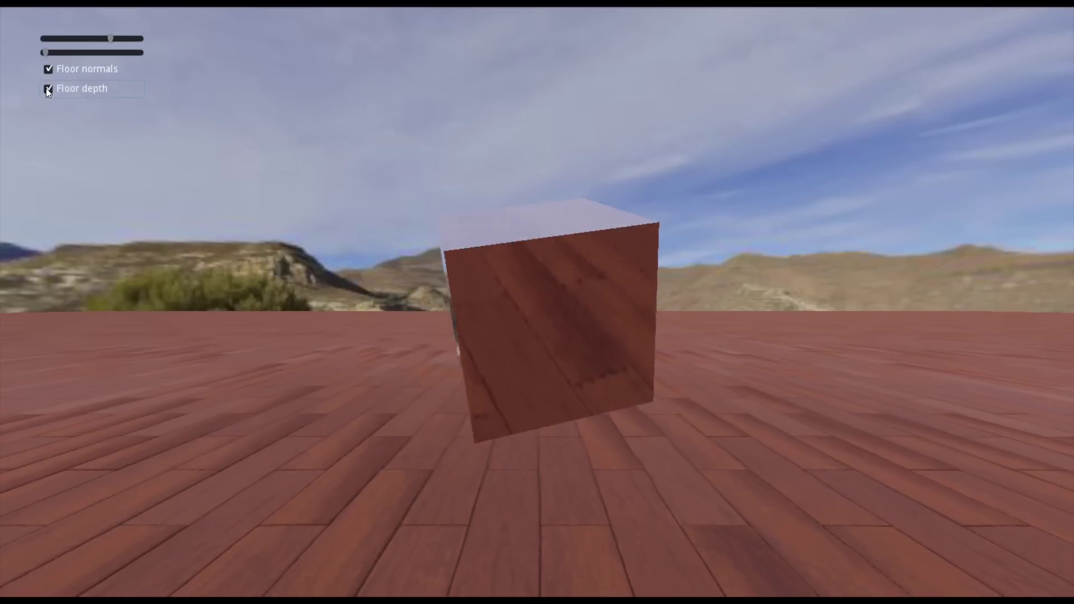
{"action": "left_click", "coordinate": [47, 89]}
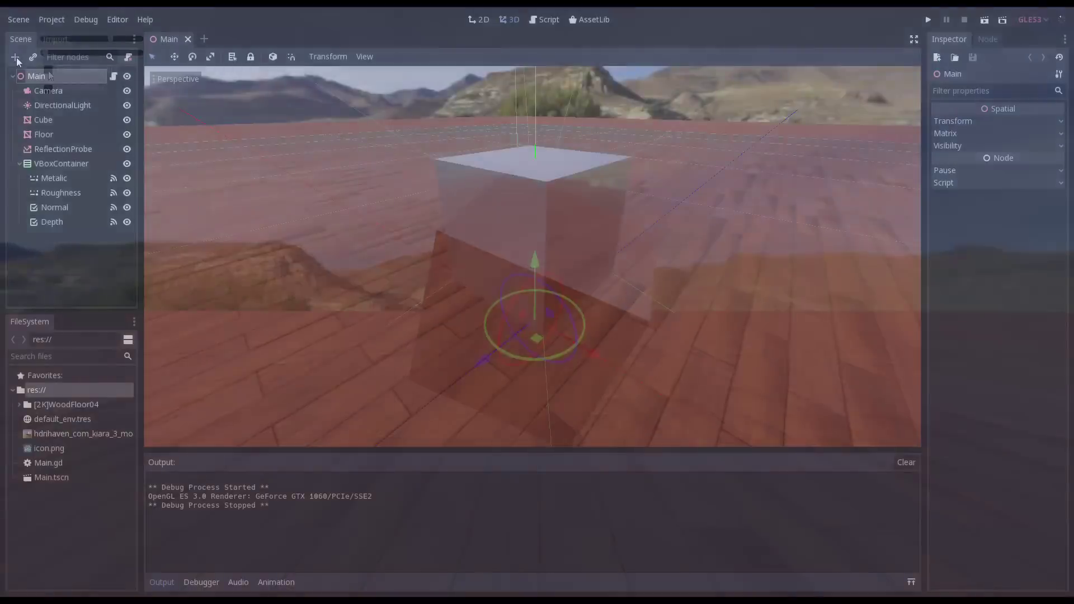
Give the MeshInstance a new CubeMesh and a new SpatialMaterial, and focus the view on it.
{"action": "left_click", "coordinate": [15, 58]}
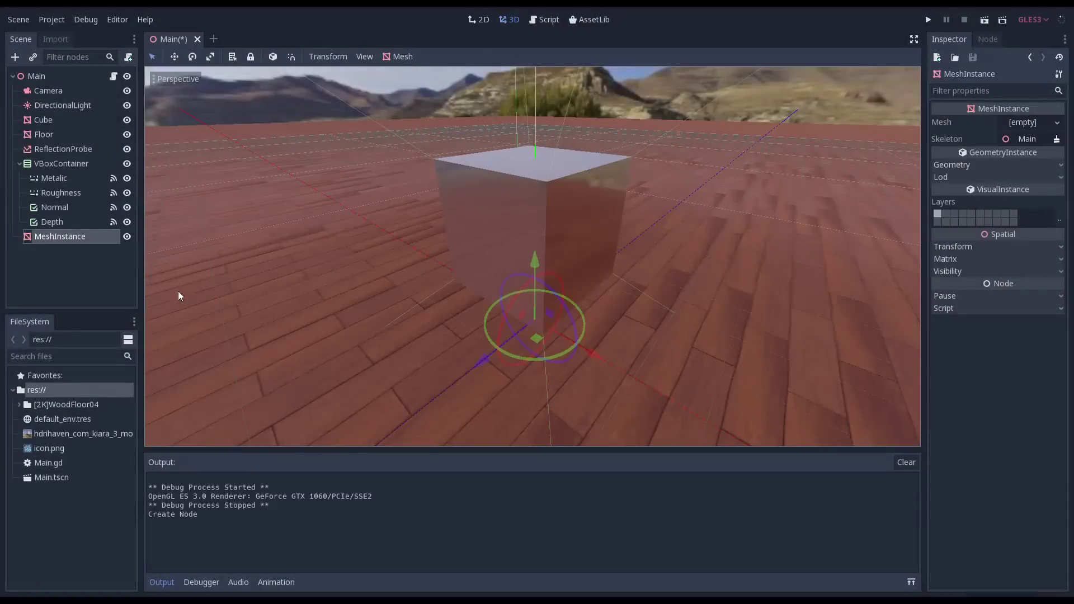
{"action": "left_click", "coordinate": [1058, 133]}
{"action": "left_click", "coordinate": [965, 165]}
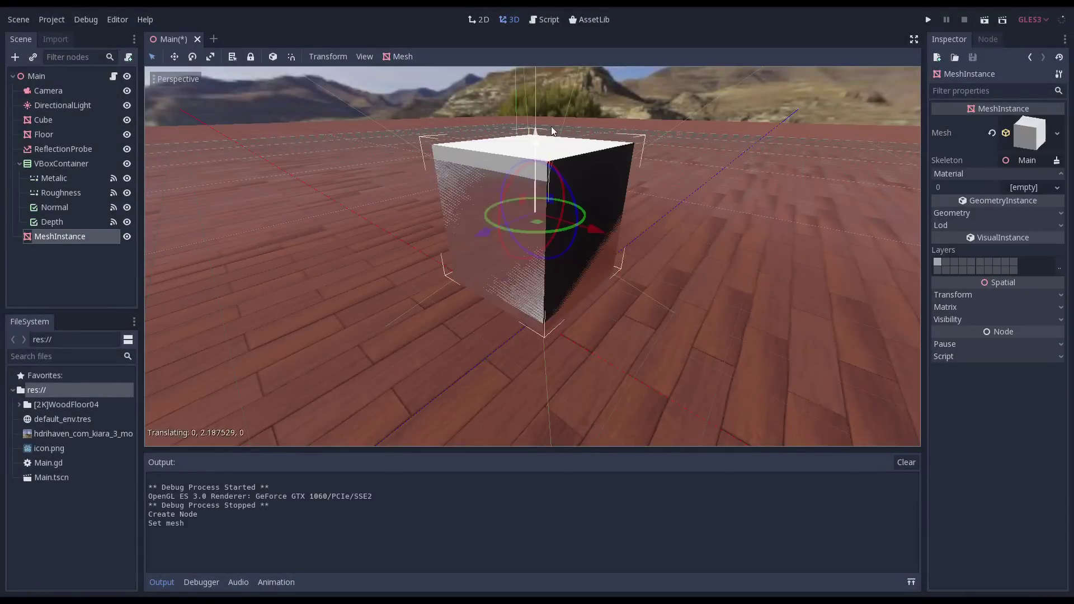
{"action": "left_click", "coordinate": [1059, 189]}
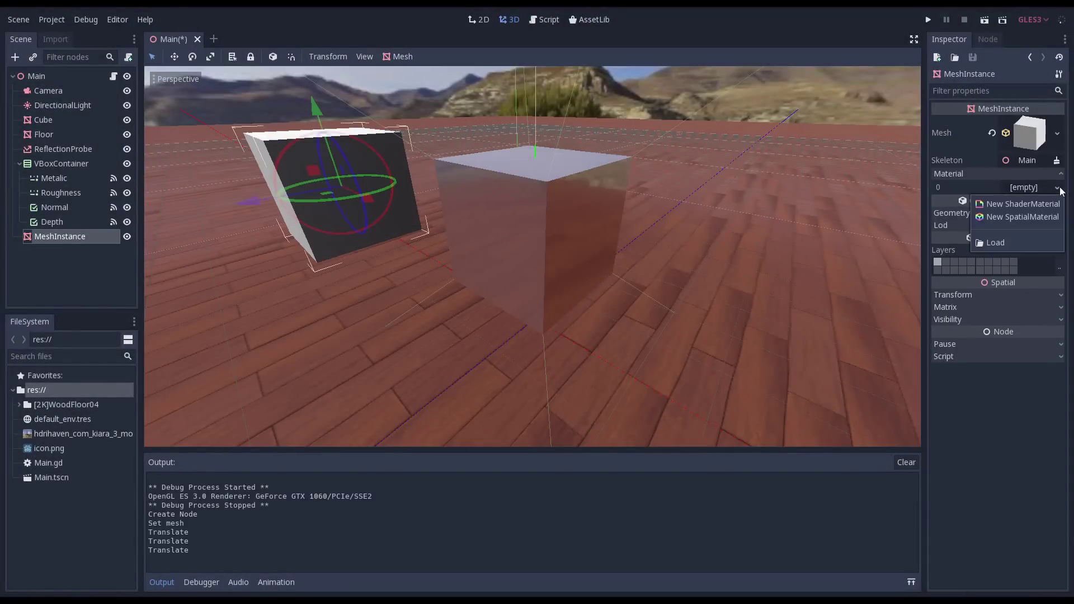
{"action": "left_click", "coordinate": [1034, 218]}
{"action": "left_click", "coordinate": [1022, 203]}
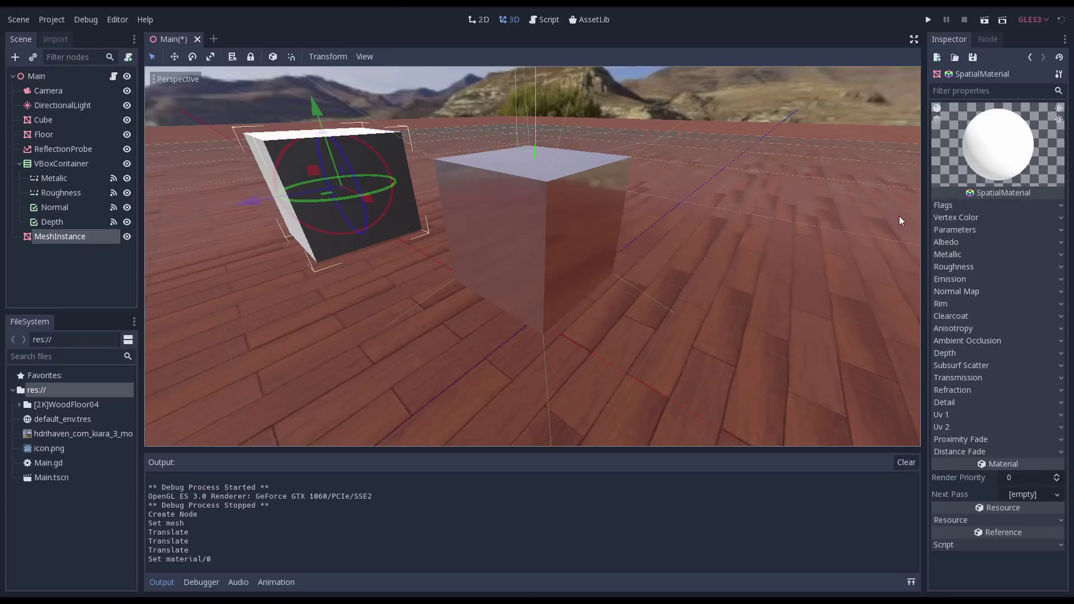
{"action": "key", "text": "f"}
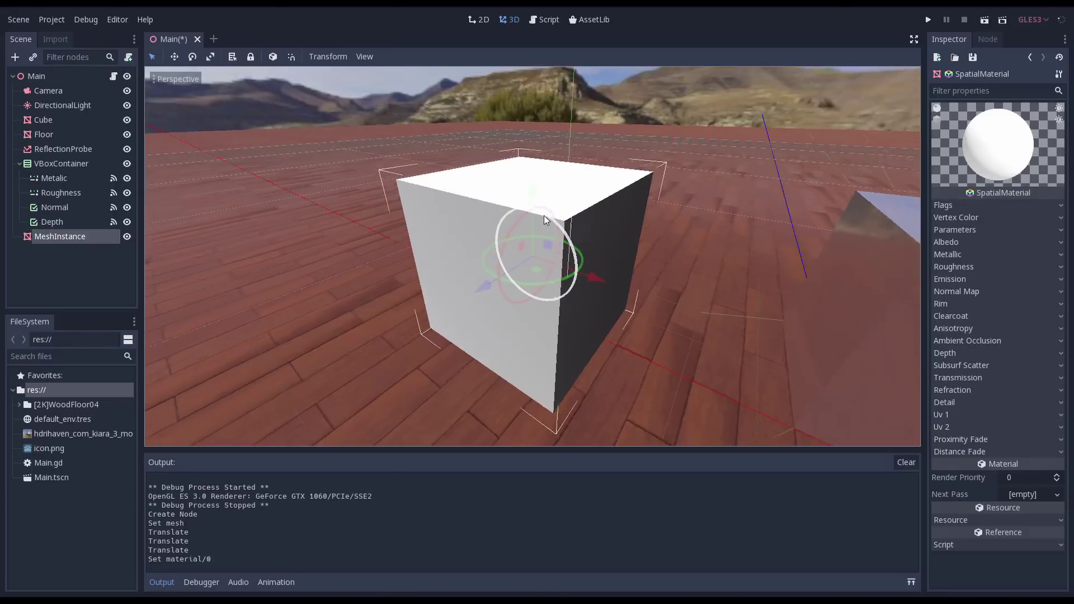
{"action": "scroll", "coordinate": [840, 269], "scroll_direction": "down", "scroll_amount": 3}
Set the cube material's Metallic to 0.7 and Roughness to 0.13.
{"action": "left_click", "coordinate": [963, 255]}
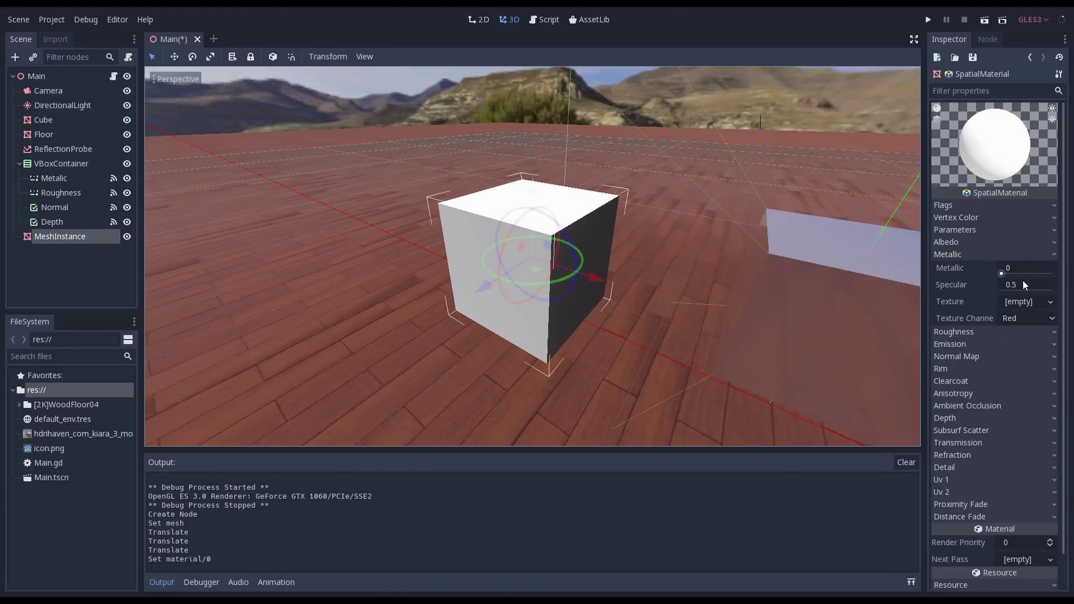
{"action": "mouse_move", "coordinate": [1004, 274]}
{"action": "left_mouse_down"}
{"action": "mouse_move", "coordinate": [1069, 278]}
{"action": "mouse_move", "coordinate": [1041, 280]}
{"action": "left_mouse_up"}
{"action": "left_click", "coordinate": [998, 333]}
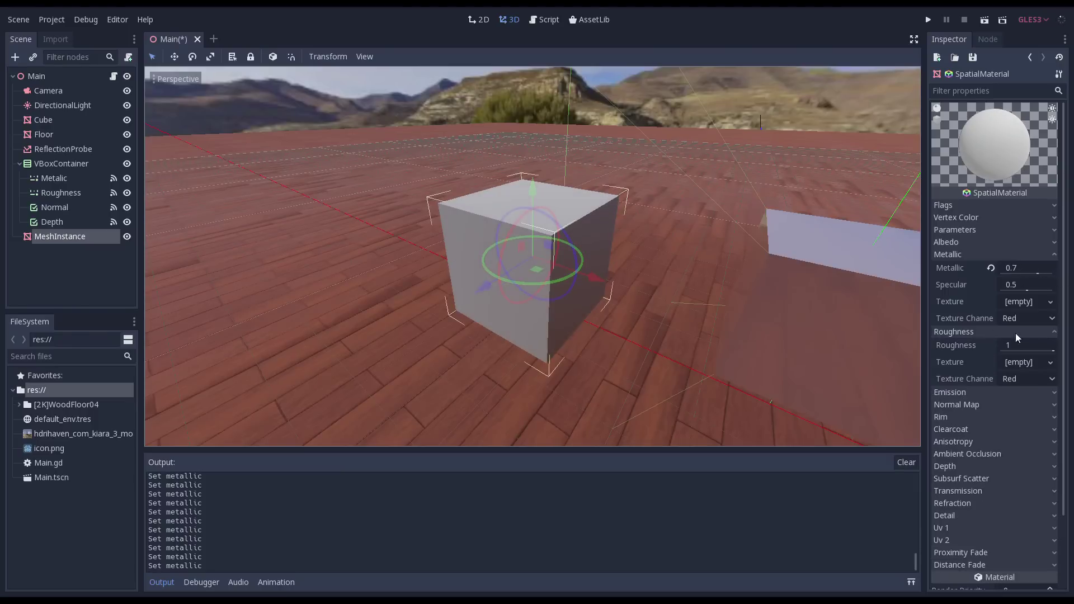
{"action": "left_click_drag", "start_coordinate": [1053, 353], "coordinate": [1009, 354]}
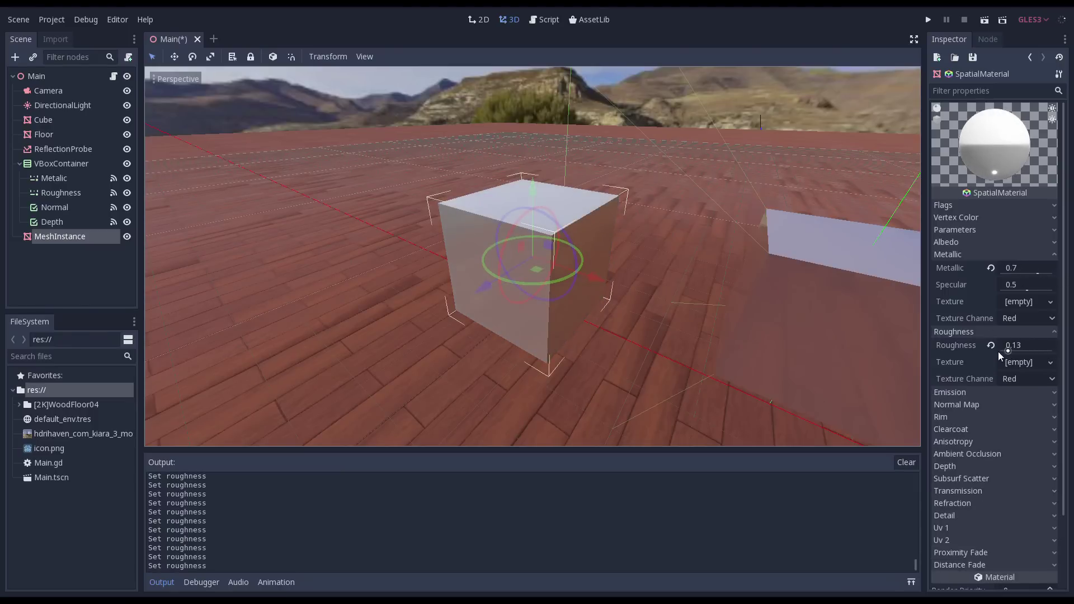
{"action": "middle_click_drag", "start_coordinate": [565, 295], "coordinate": [638, 293]}
{"action": "scroll", "coordinate": [639, 302], "scroll_direction": "down", "scroll_amount": 5}
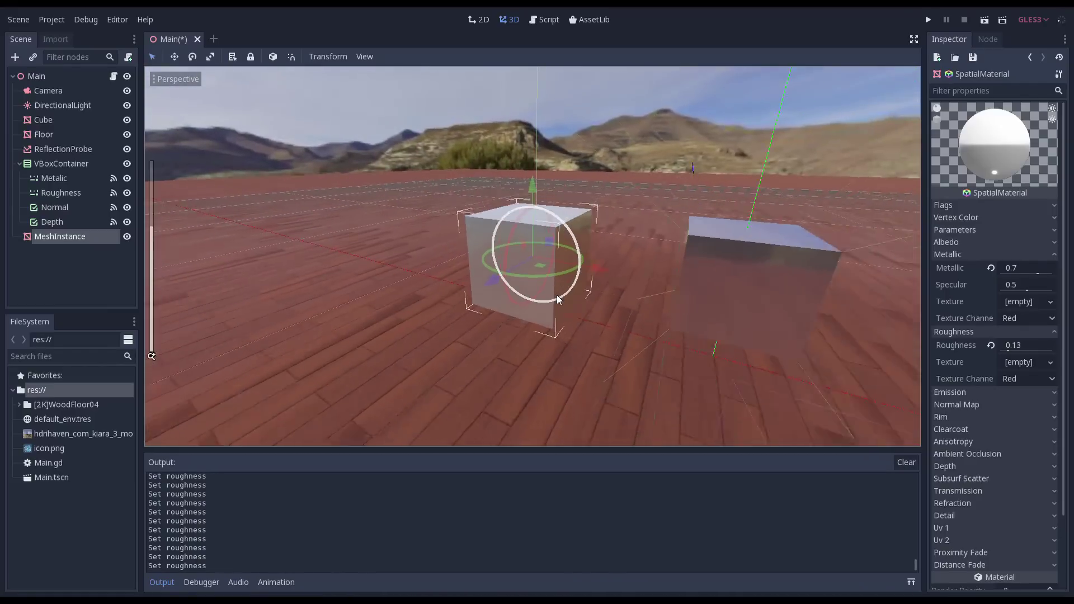
{"action": "scroll", "coordinate": [641, 302], "scroll_direction": "up", "scroll_amount": 5}
Convert the cube's material to a ShaderMaterial and open its shader code.
{"action": "left_click", "coordinate": [1030, 56]}
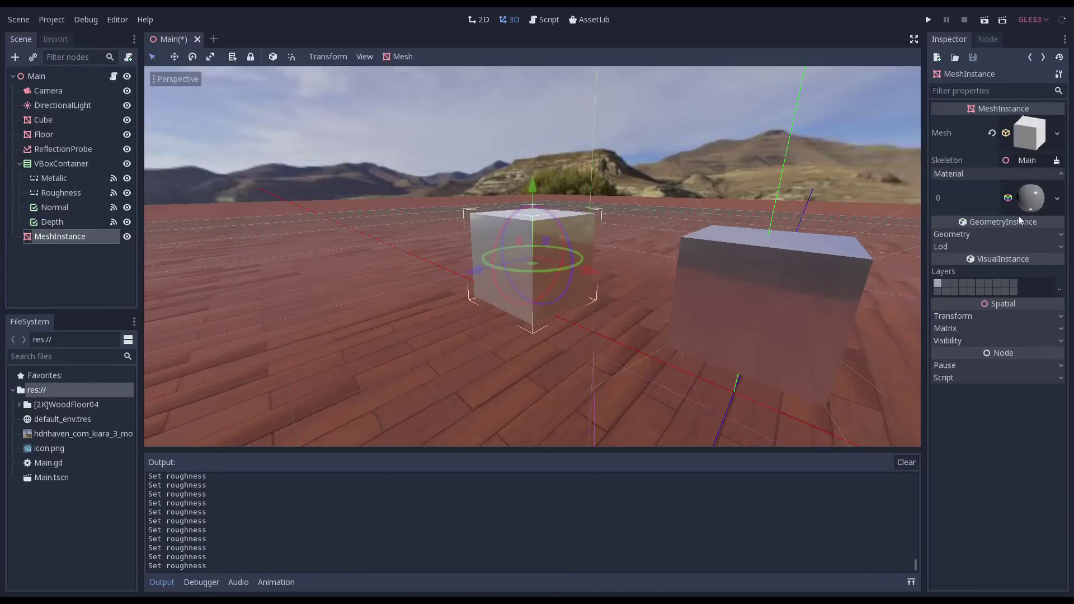
{"action": "left_click", "coordinate": [1057, 200]}
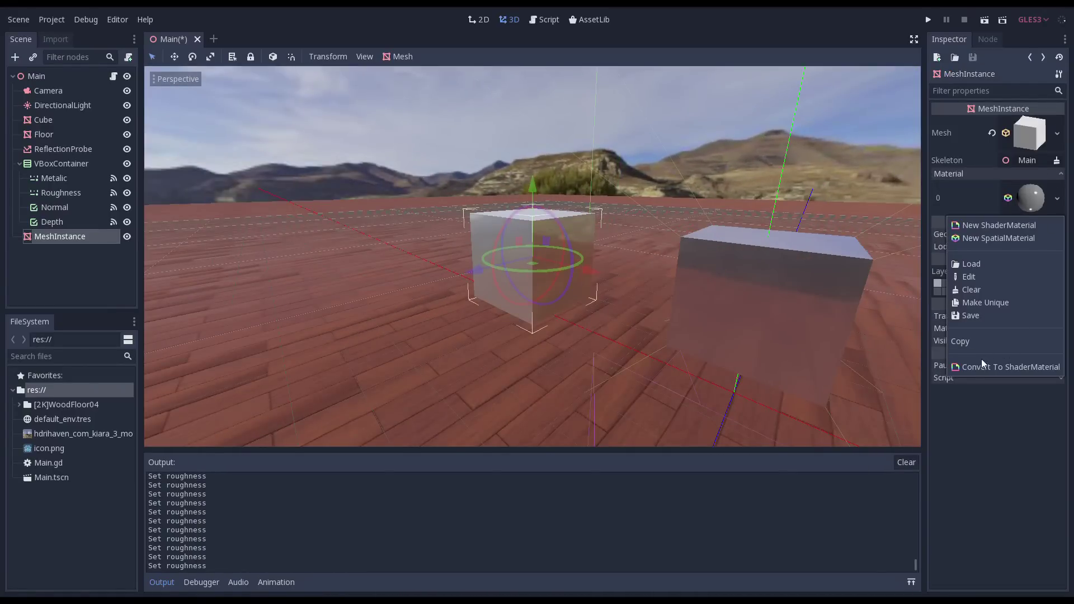
{"action": "left_click", "coordinate": [1017, 367]}
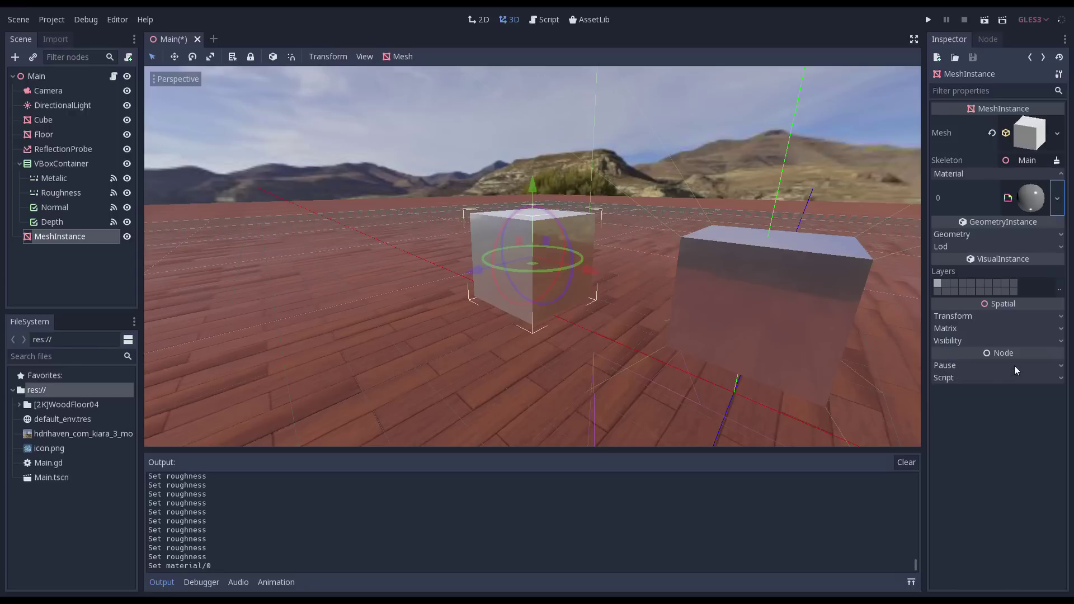
{"action": "left_click", "coordinate": [1038, 201]}
{"action": "left_click", "coordinate": [1025, 206]}
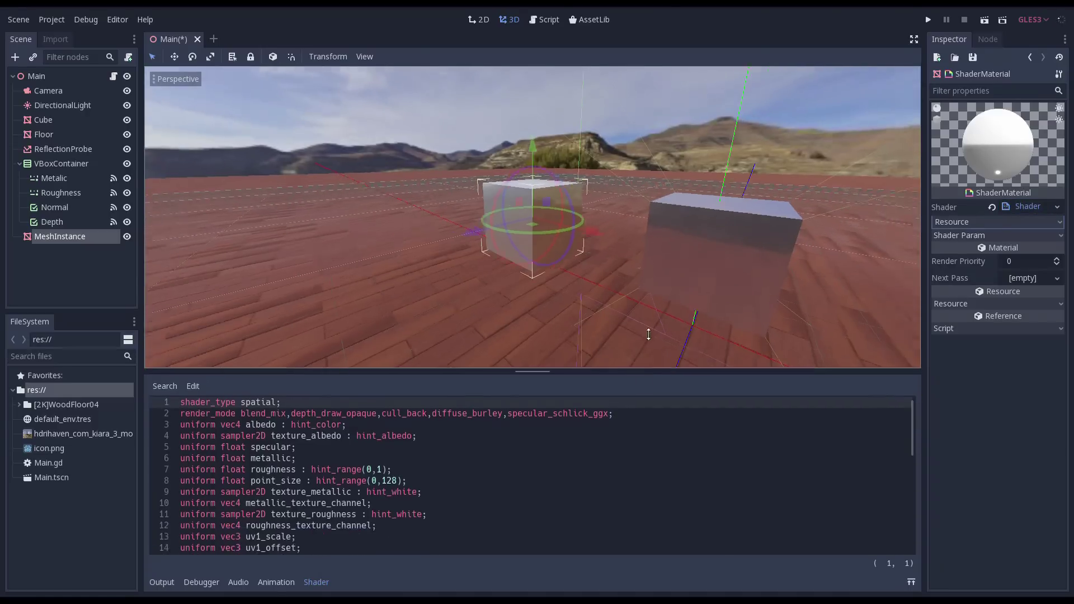
Enlarge the shader editor and review the vertex, fragment, metallic and roughness code.
{"action": "left_click_drag", "start_coordinate": [651, 407], "coordinate": [653, 277]}
{"action": "scroll", "coordinate": [653, 320], "scroll_direction": "down", "scroll_amount": 2}
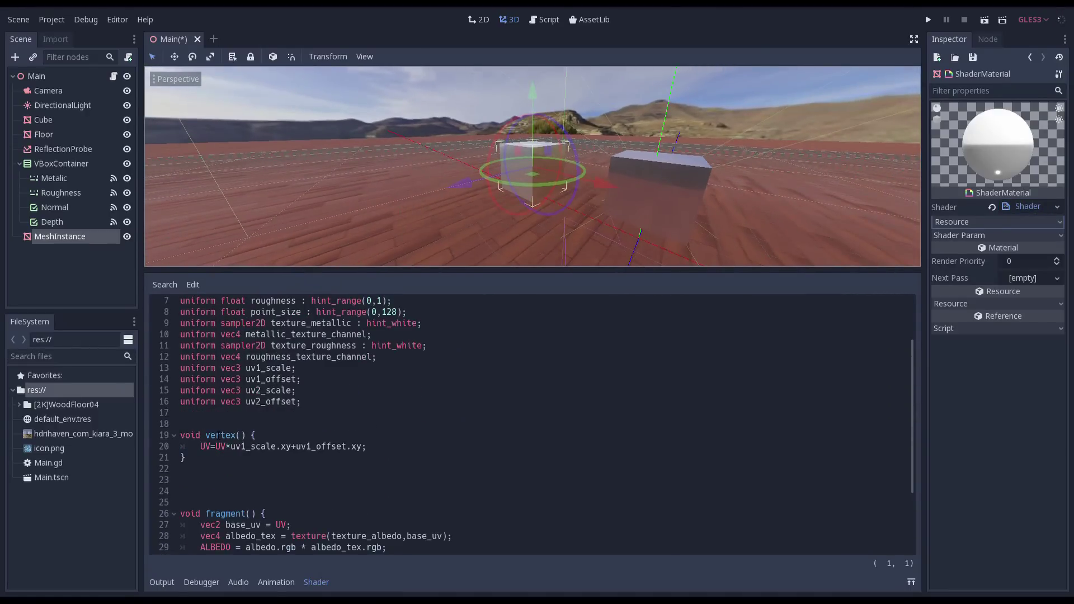
{"action": "left_click_drag", "start_coordinate": [181, 424], "coordinate": [271, 495]}
{"action": "key", "text": "shift+Up"}
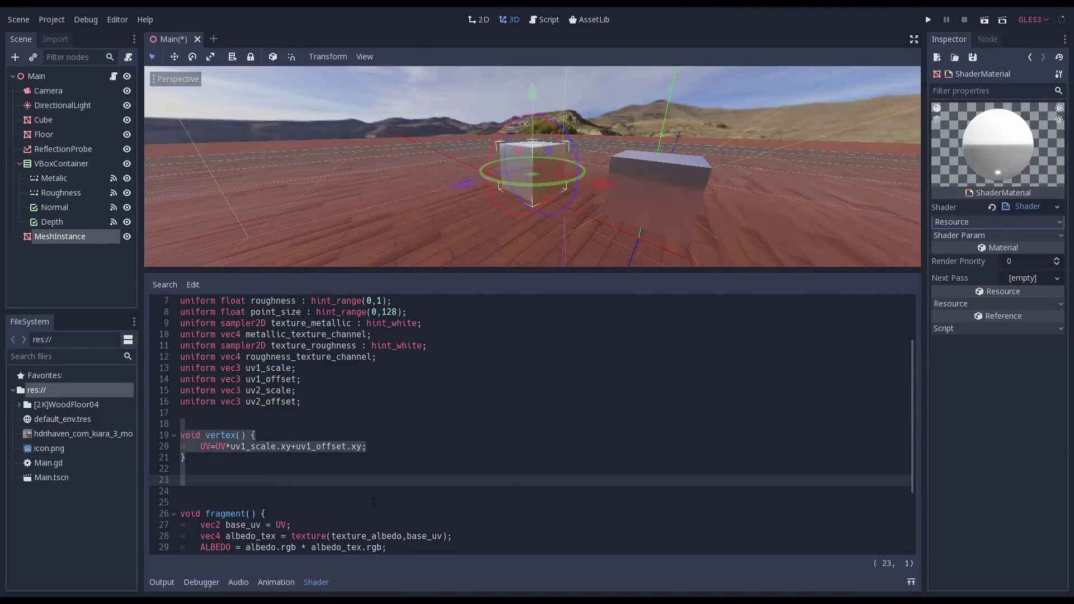
{"action": "scroll", "coordinate": [374, 502], "scroll_direction": "down", "scroll_amount": 3}
{"action": "left_click_drag", "start_coordinate": [256, 409], "coordinate": [302, 540]}
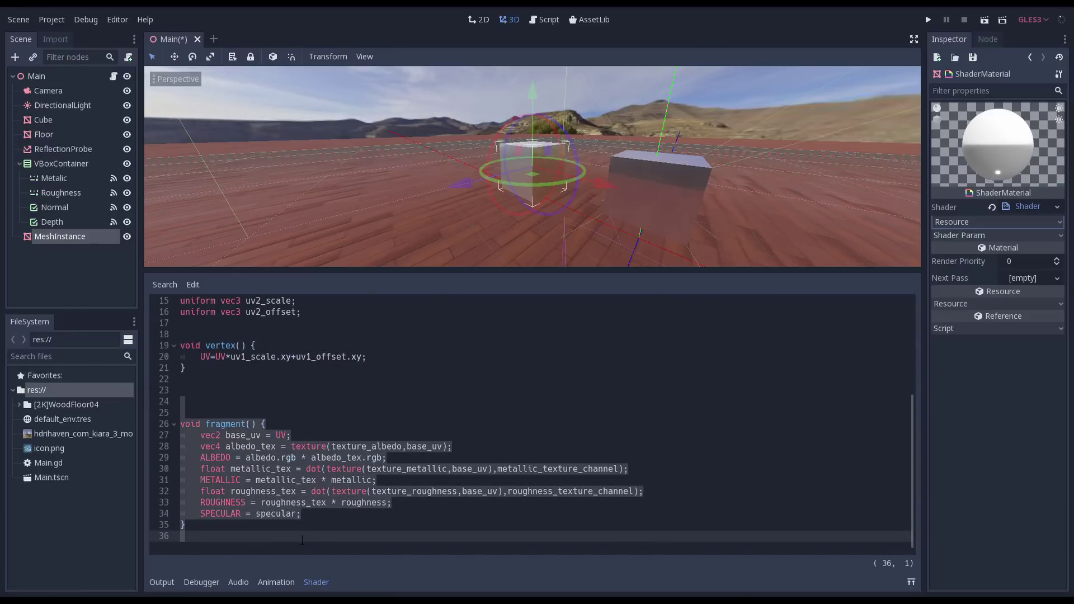
{"action": "scroll", "coordinate": [350, 524], "scroll_direction": "up", "scroll_amount": 3}
{"action": "scroll", "coordinate": [388, 402], "scroll_direction": "up", "scroll_amount": 3}
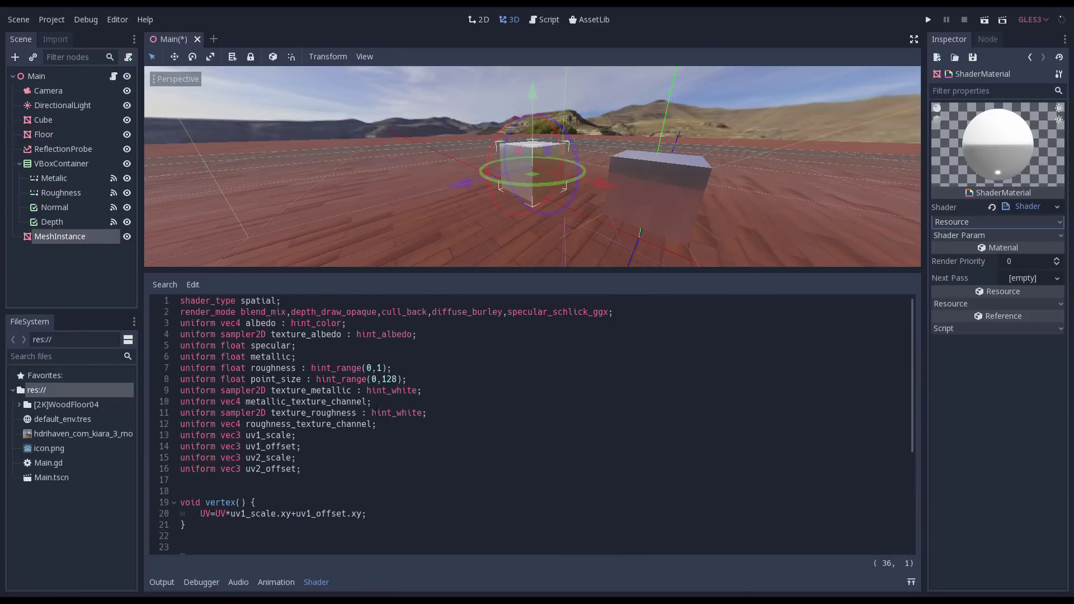
{"action": "left_click", "coordinate": [210, 356]}
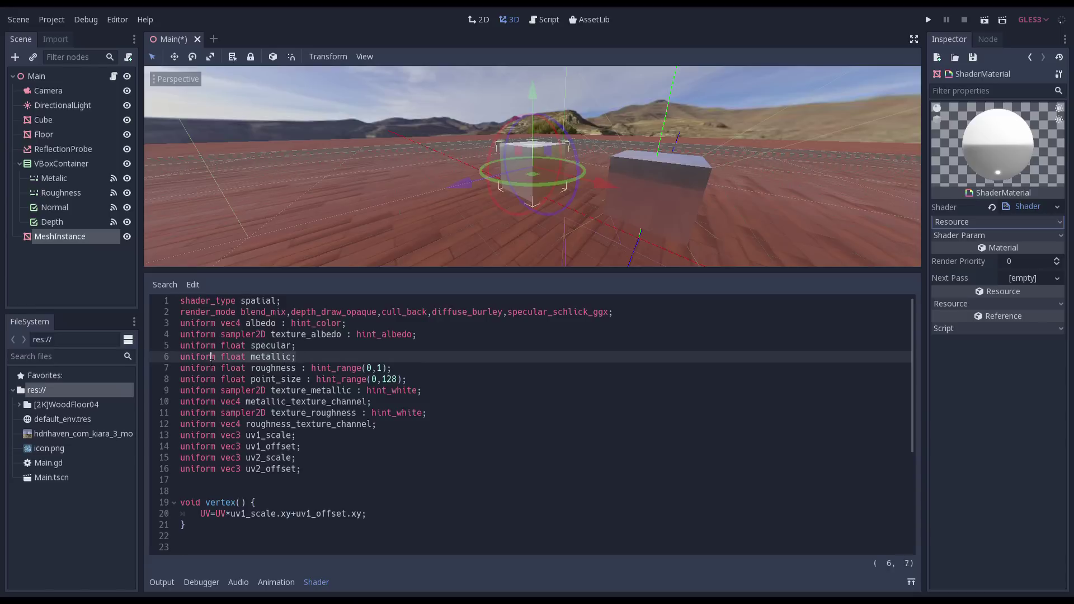
{"action": "key", "text": "Down"}
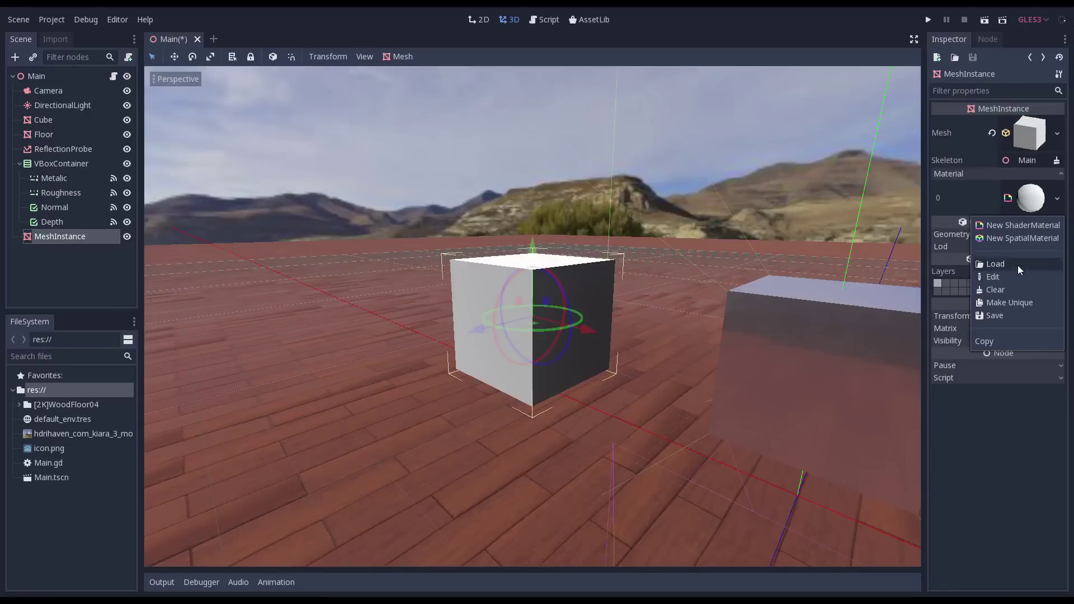
Enable Normal Map, Depth and Deep Parallax on the cube's SpatialMaterial.
{"action": "left_click", "coordinate": [1019, 267]}
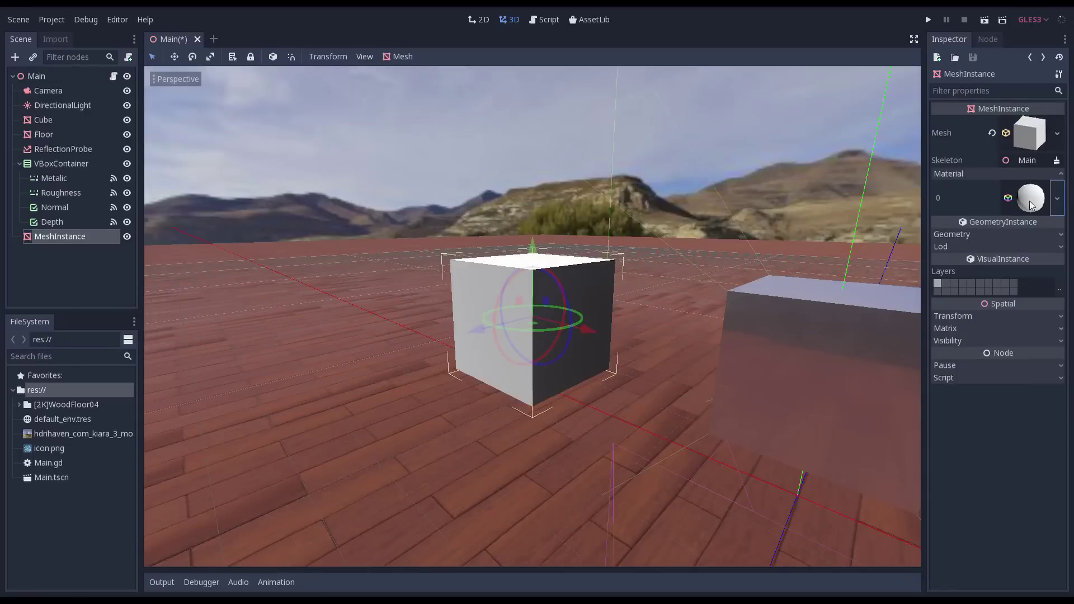
{"action": "left_click", "coordinate": [973, 294]}
{"action": "left_click", "coordinate": [1004, 304]}
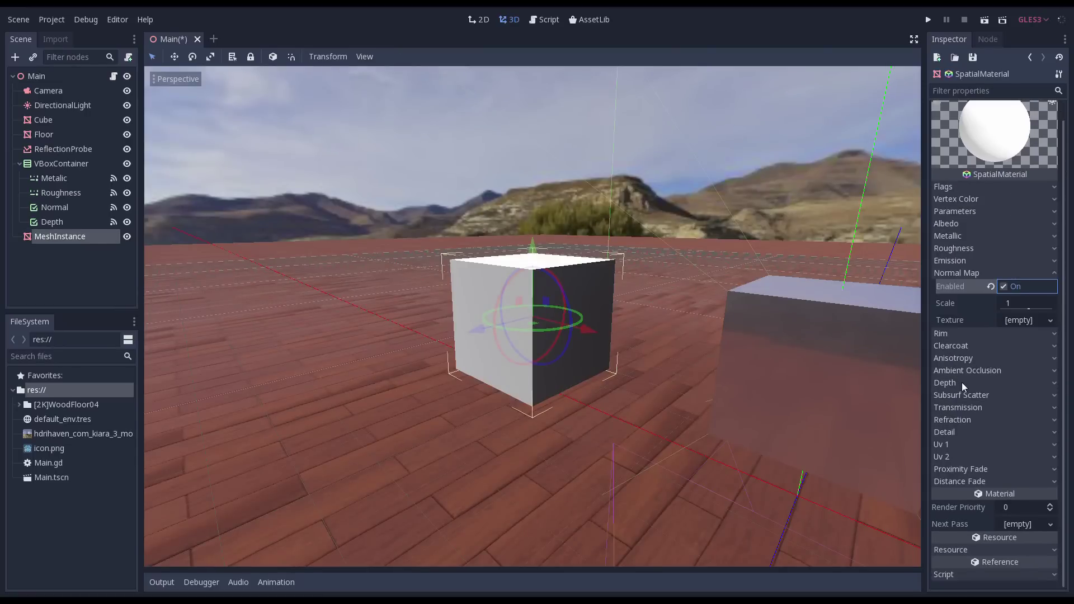
{"action": "left_click", "coordinate": [961, 383]}
{"action": "left_click", "coordinate": [1003, 396]}
{"action": "left_click", "coordinate": [1003, 429]}
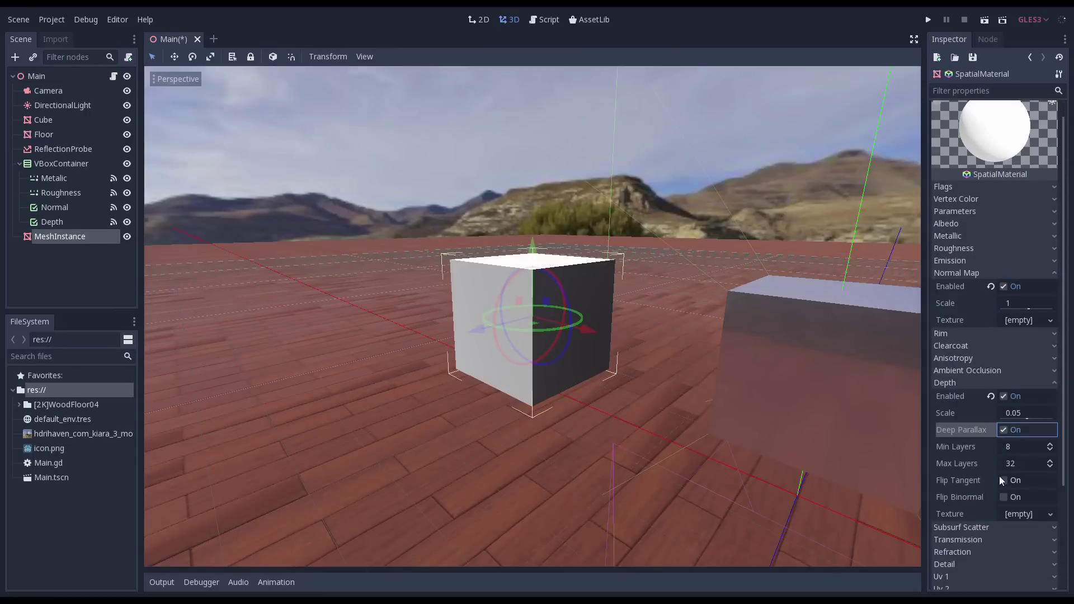
Convert the material to a ShaderMaterial and select its generated fragment code.
{"action": "left_click", "coordinate": [1032, 56]}
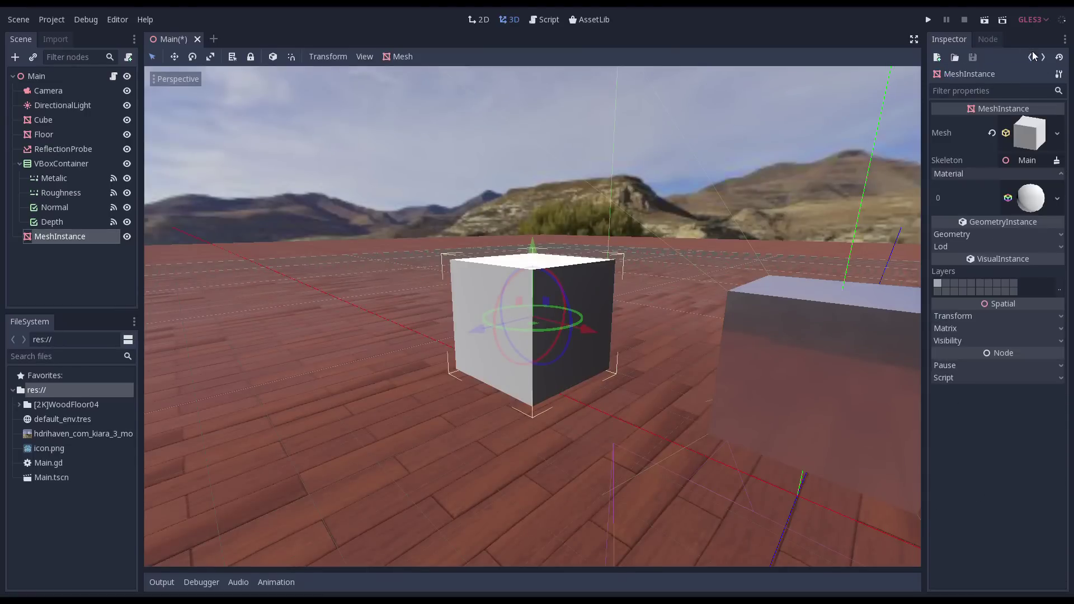
{"action": "left_click", "coordinate": [1055, 196]}
{"action": "left_click", "coordinate": [1010, 373]}
{"action": "left_click", "coordinate": [1030, 198]}
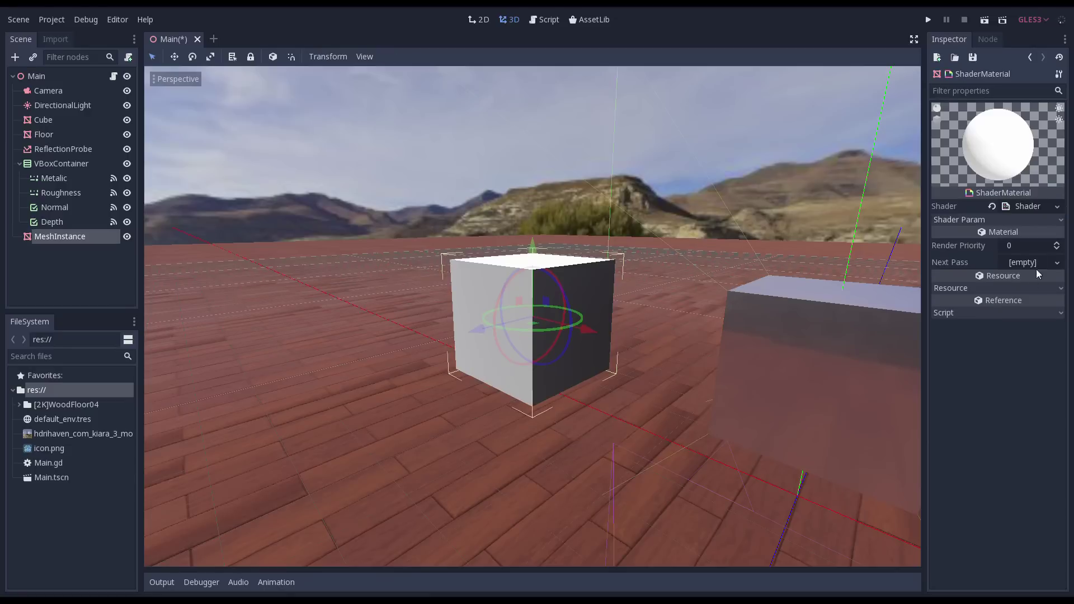
{"action": "left_click", "coordinate": [1019, 207]}
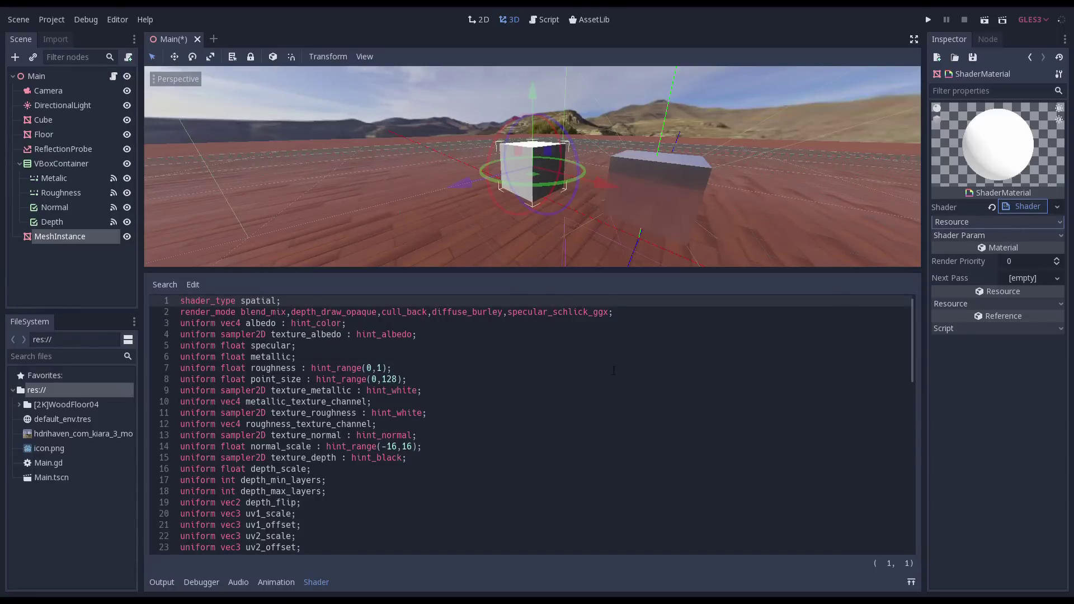
{"action": "scroll", "coordinate": [614, 371], "scroll_direction": "down", "scroll_amount": 4}
{"action": "scroll", "coordinate": [596, 372], "scroll_direction": "down", "scroll_amount": 6}
{"action": "scroll", "coordinate": [597, 372], "scroll_direction": "down", "scroll_amount": 2}
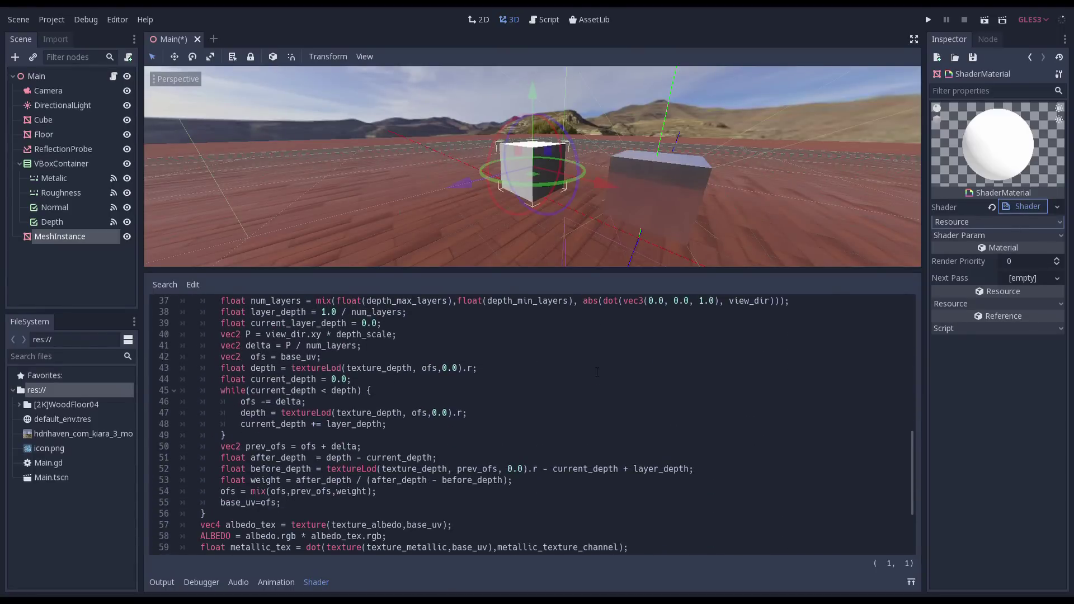
{"action": "scroll", "coordinate": [596, 372], "scroll_direction": "up", "scroll_amount": 2}
{"action": "left_click_drag", "start_coordinate": [366, 324], "coordinate": [393, 534]}
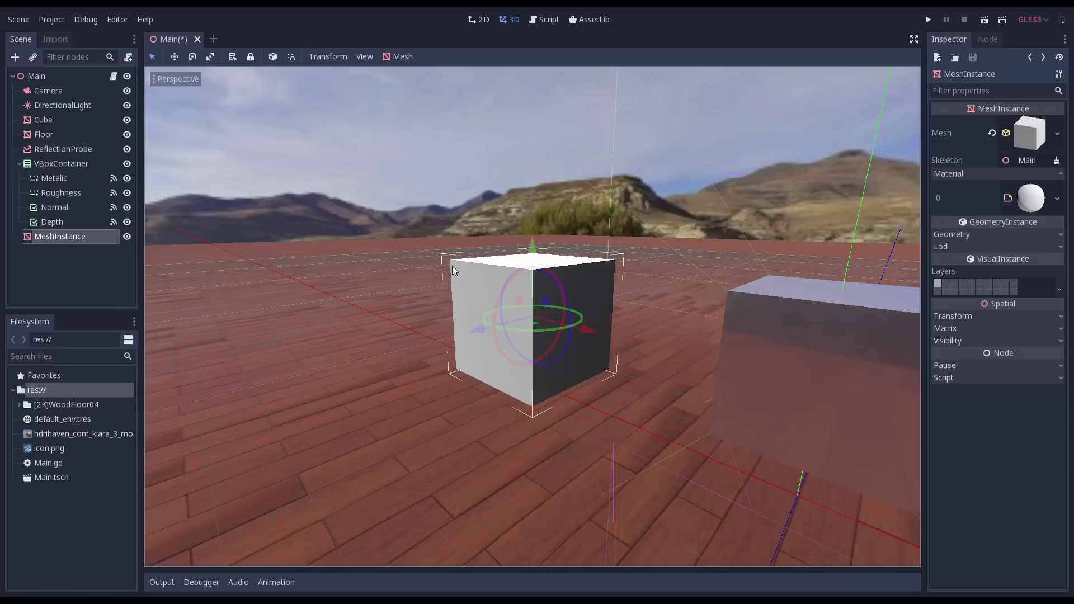
Delete the test MeshInstance node and its cube.
{"action": "right_click", "coordinate": [84, 239]}
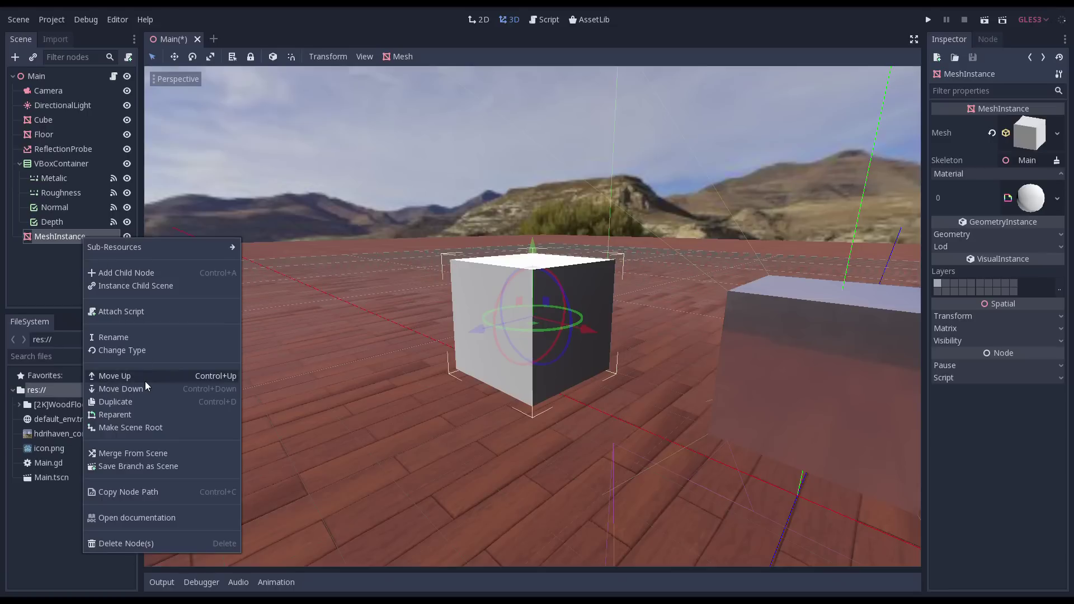
{"action": "left_click", "coordinate": [123, 543]}
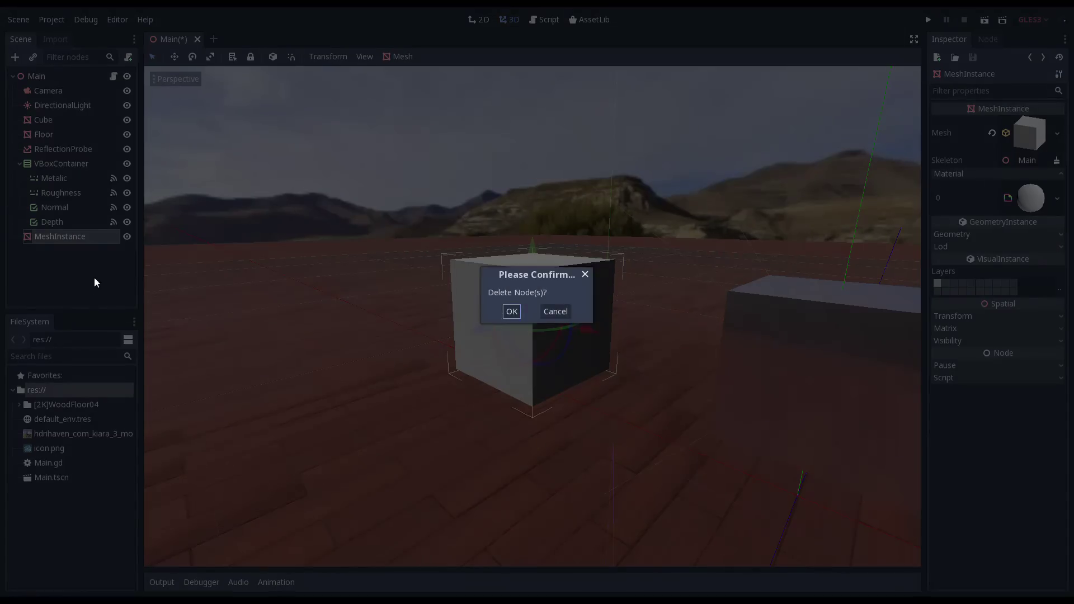
{"action": "left_click", "coordinate": [515, 311]}
Add a Spatial child named ShaderCache under the Camera and select it.
{"action": "left_click", "coordinate": [48, 93]}
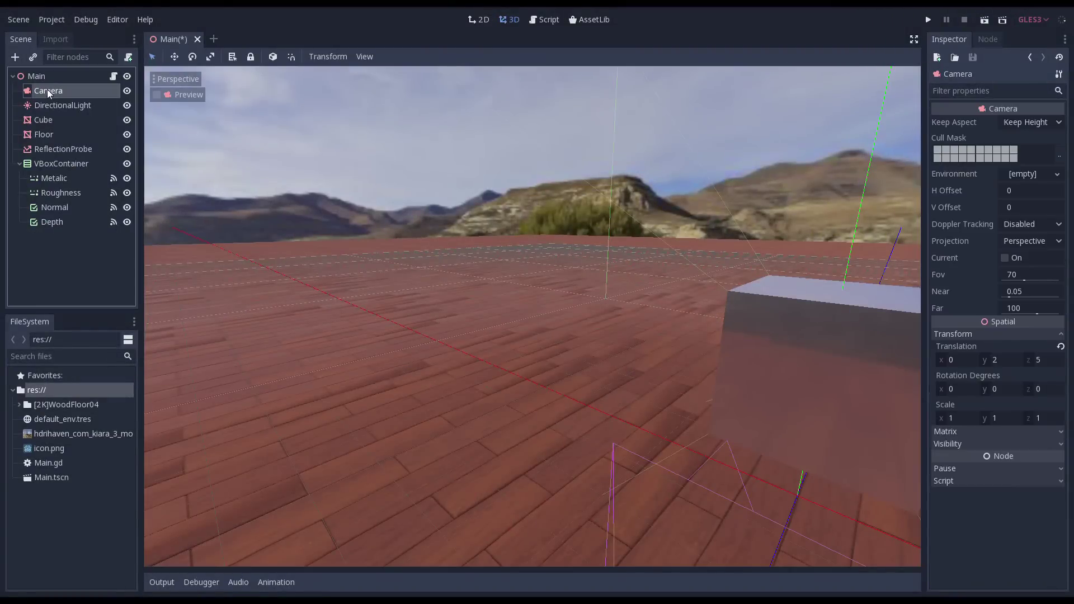
{"action": "left_click", "coordinate": [15, 56]}
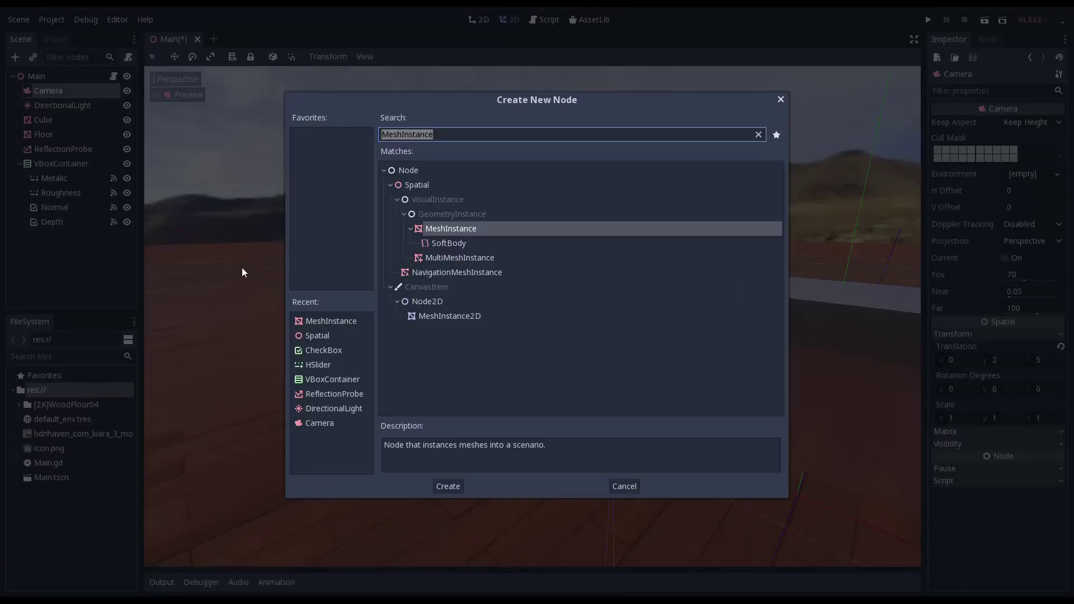
{"action": "left_click", "coordinate": [318, 335]}
{"action": "double_click", "coordinate": [318, 336]}
{"action": "double_click", "coordinate": [62, 107]}
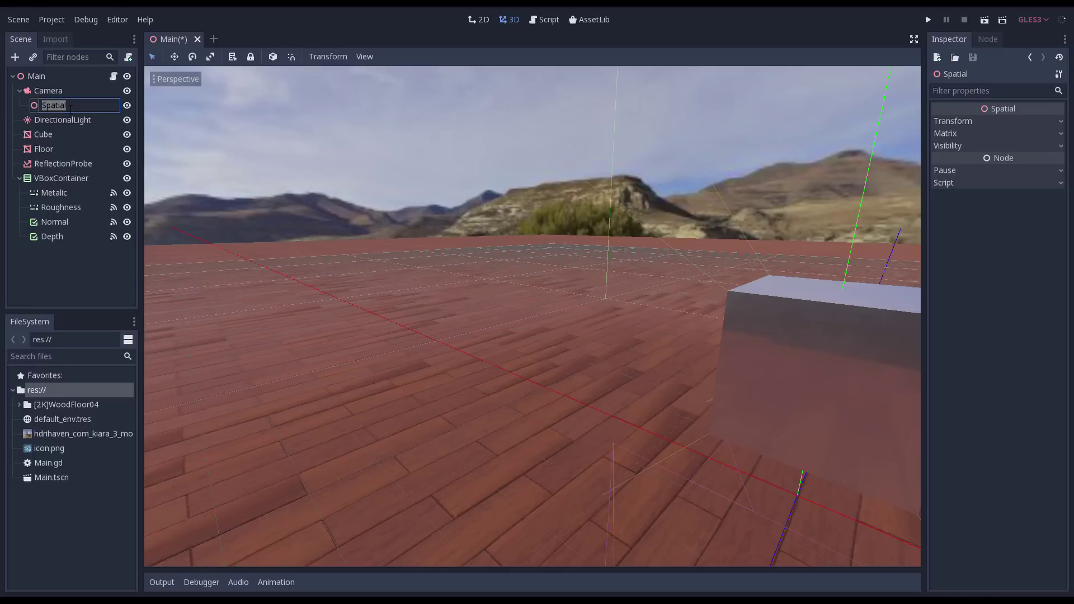
{"action": "type", "text": "ShaderC"}
{"action": "type", "text": "ache"}
{"action": "key", "text": "Return"}
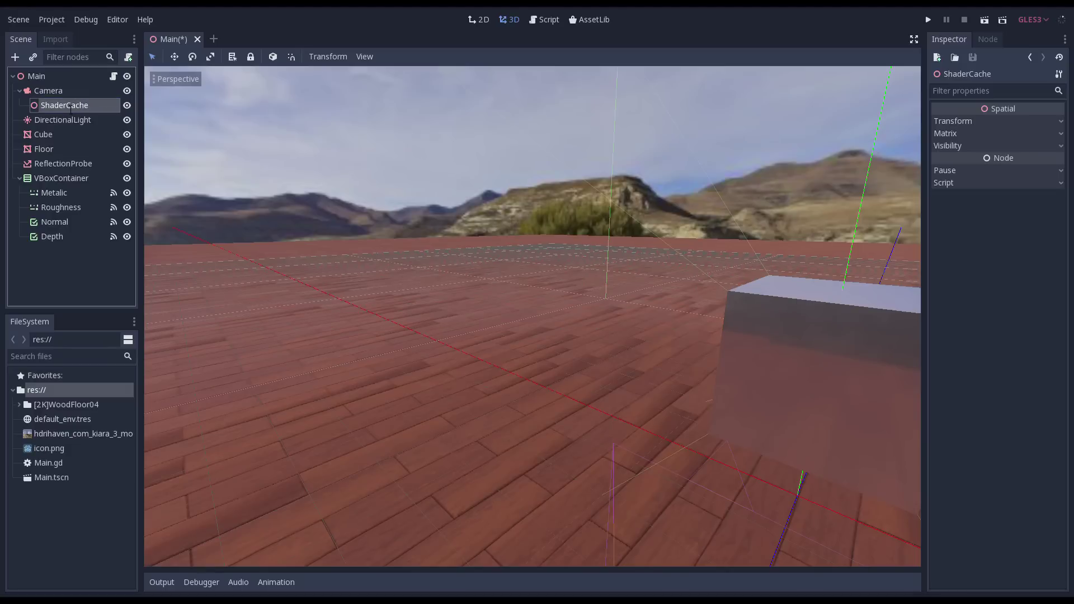
{"action": "left_click", "coordinate": [39, 91]}
{"action": "scroll", "coordinate": [347, 209], "scroll_direction": "down", "scroll_amount": 5}
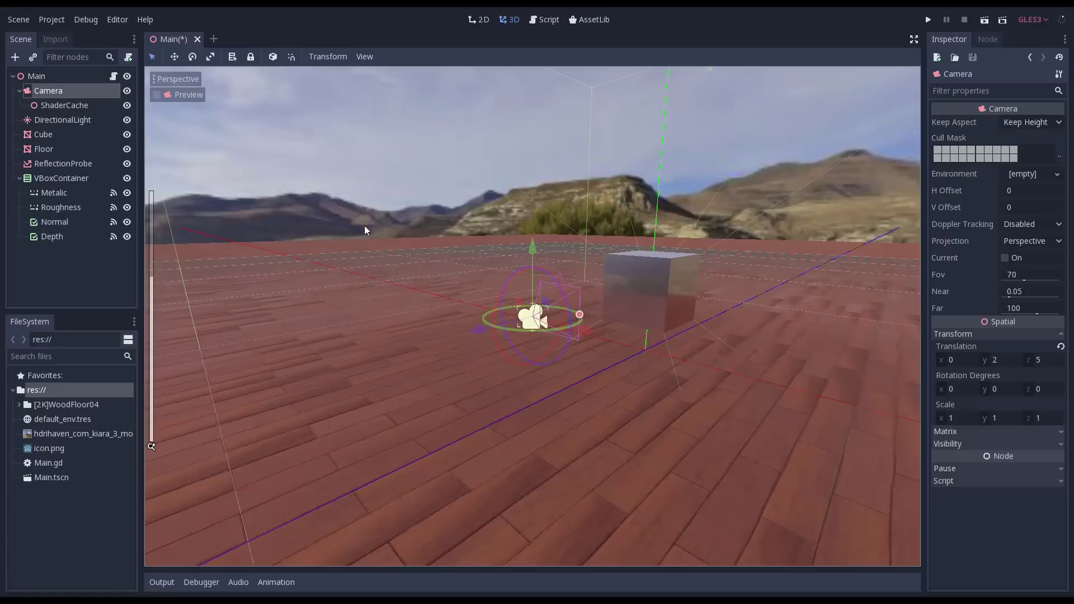
{"action": "left_click", "coordinate": [56, 104]}
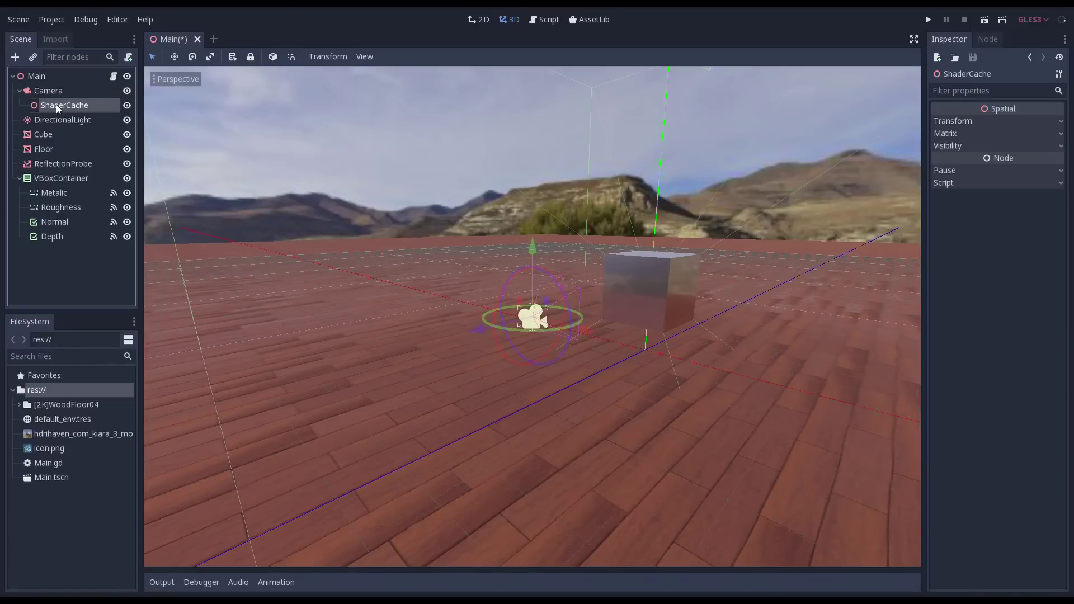
Add a MeshInstance under ShaderCache named 'Depth without normal'.
{"action": "right_click", "coordinate": [57, 106]}
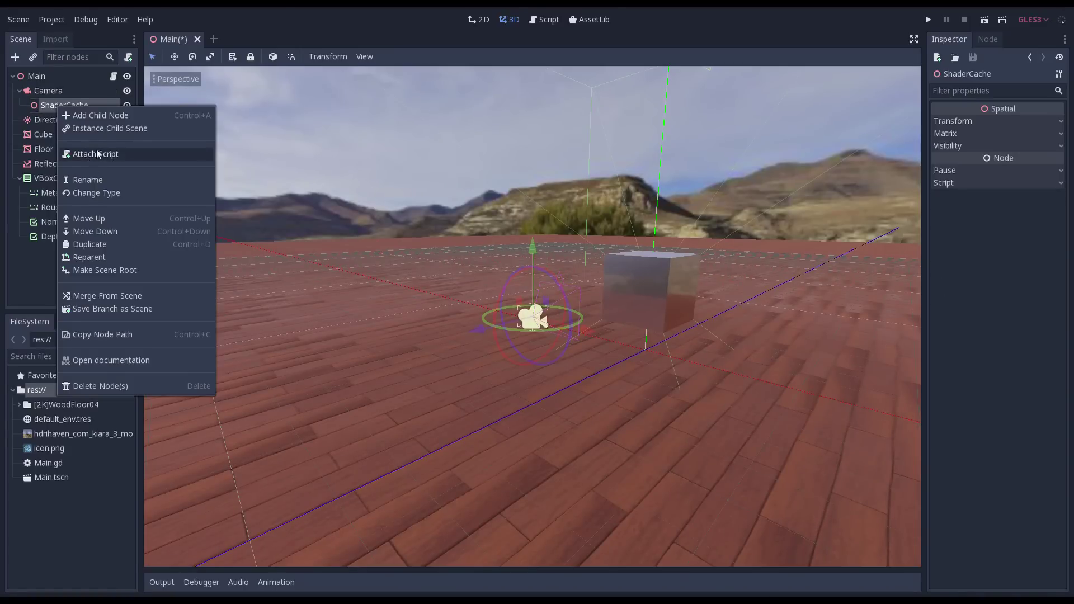
{"action": "left_click", "coordinate": [98, 116]}
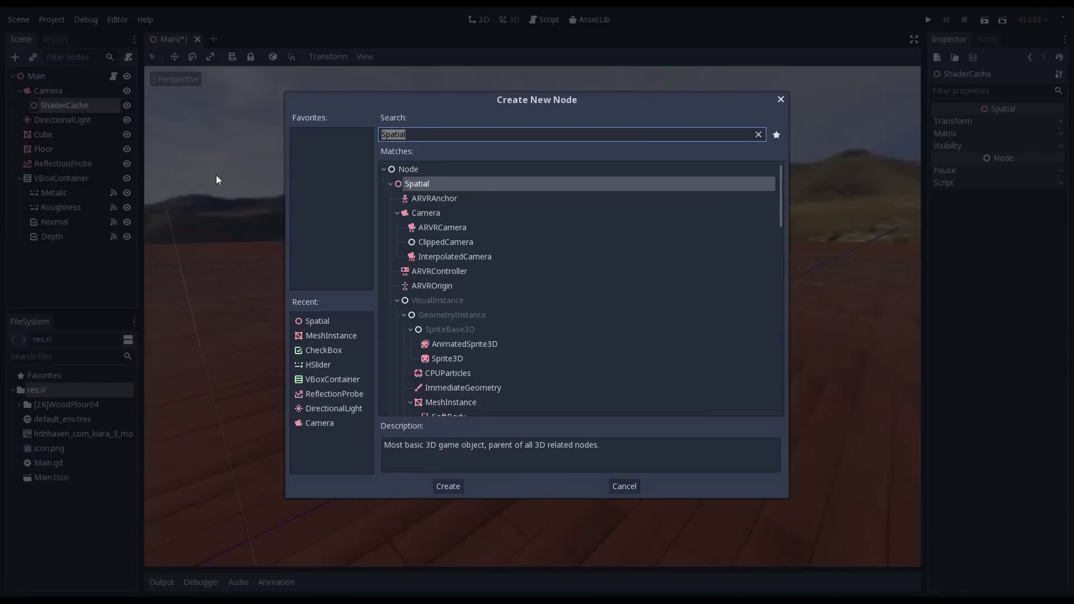
{"action": "double_click", "coordinate": [326, 333]}
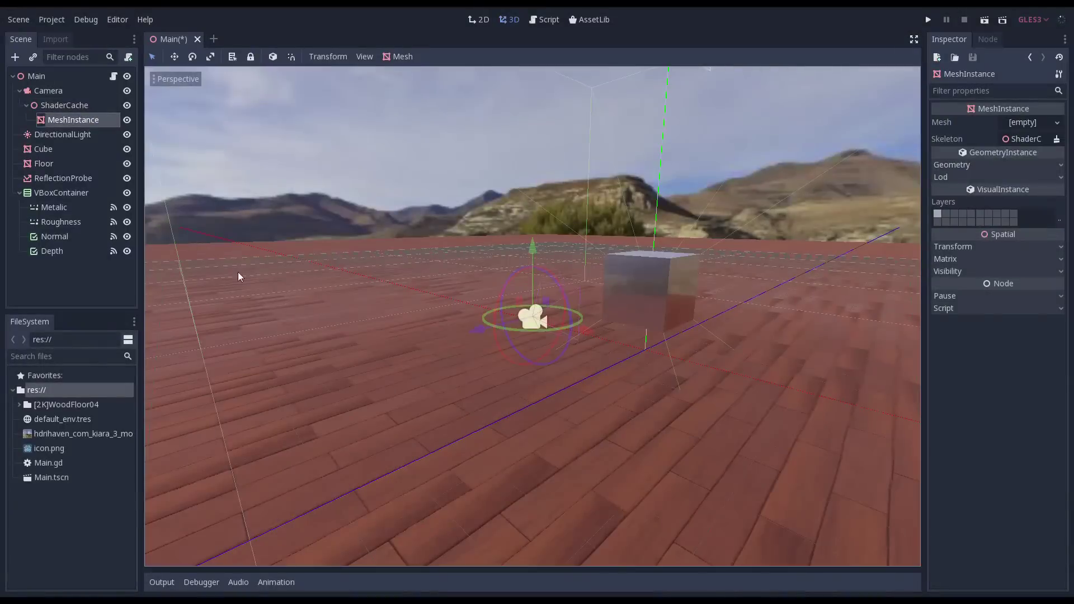
{"action": "double_click", "coordinate": [85, 120]}
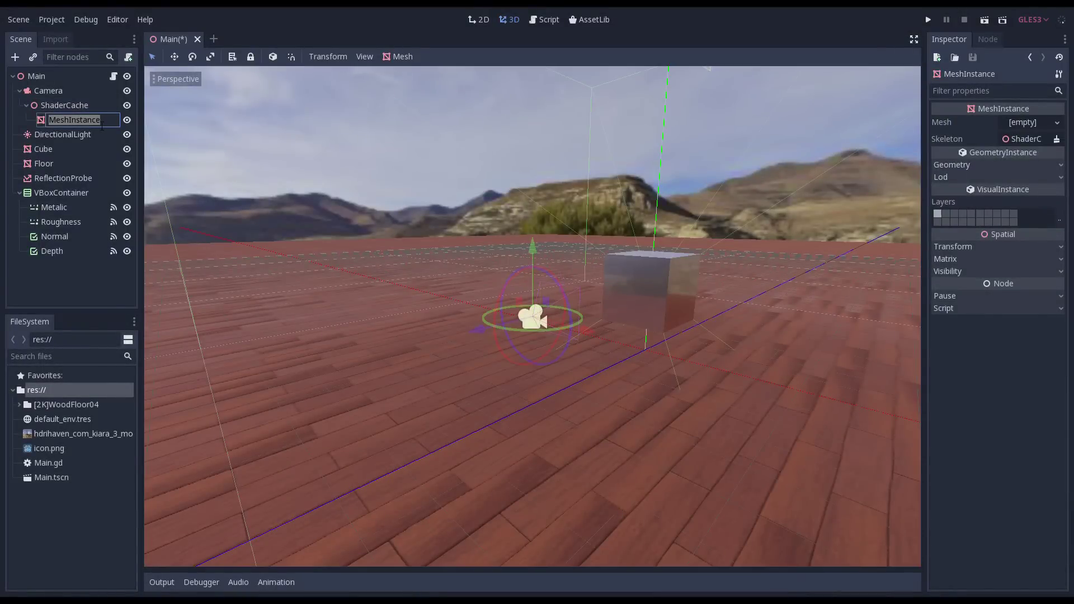
{"action": "type", "text": "N"}
{"action": "key", "text": "BackSpace"}
{"action": "type", "text": "Depth without normal"}
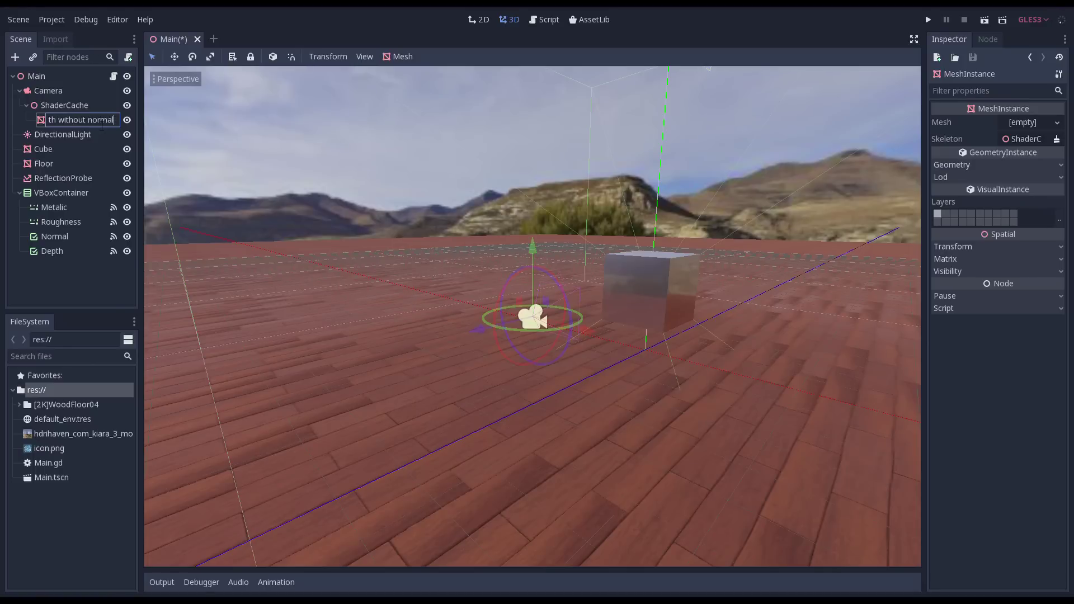
{"action": "key", "text": "Return"}
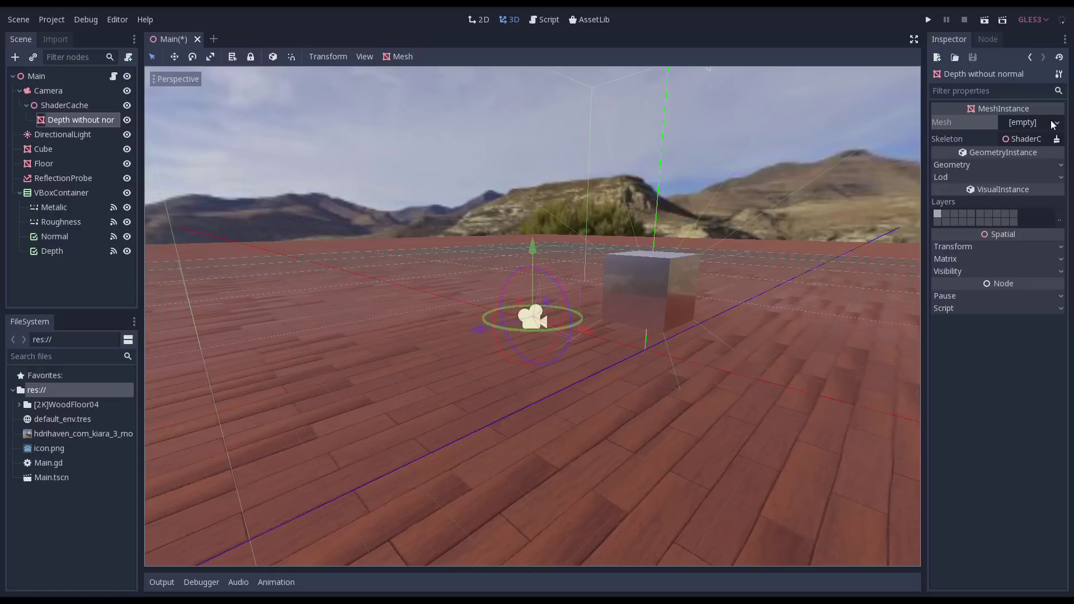
Give the node a PlaneMesh sized 0.01 by 0.01.
{"action": "left_click", "coordinate": [1054, 125]}
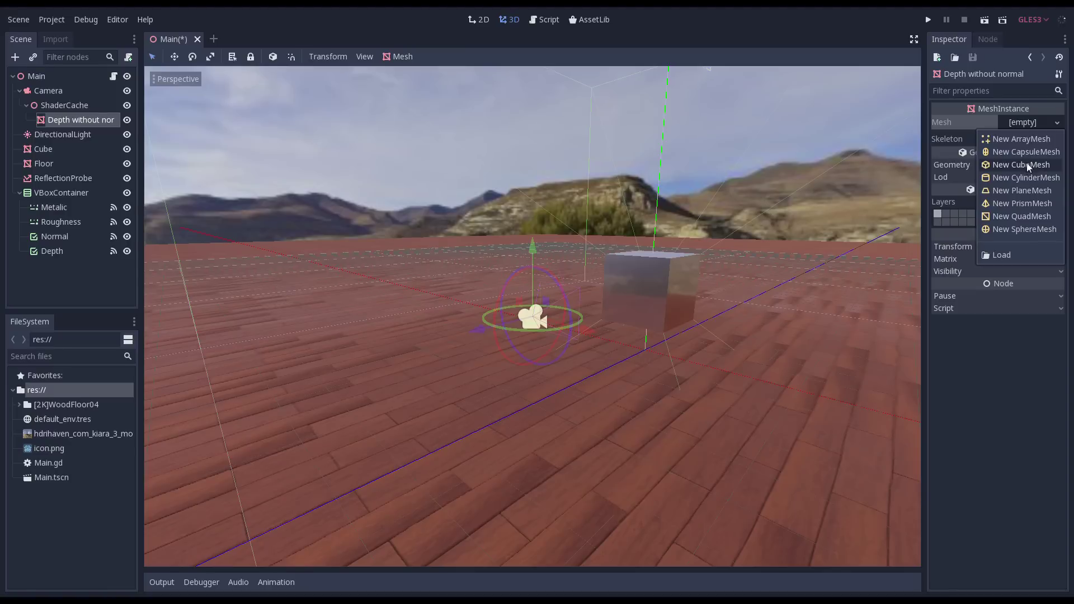
{"action": "left_click", "coordinate": [1022, 191]}
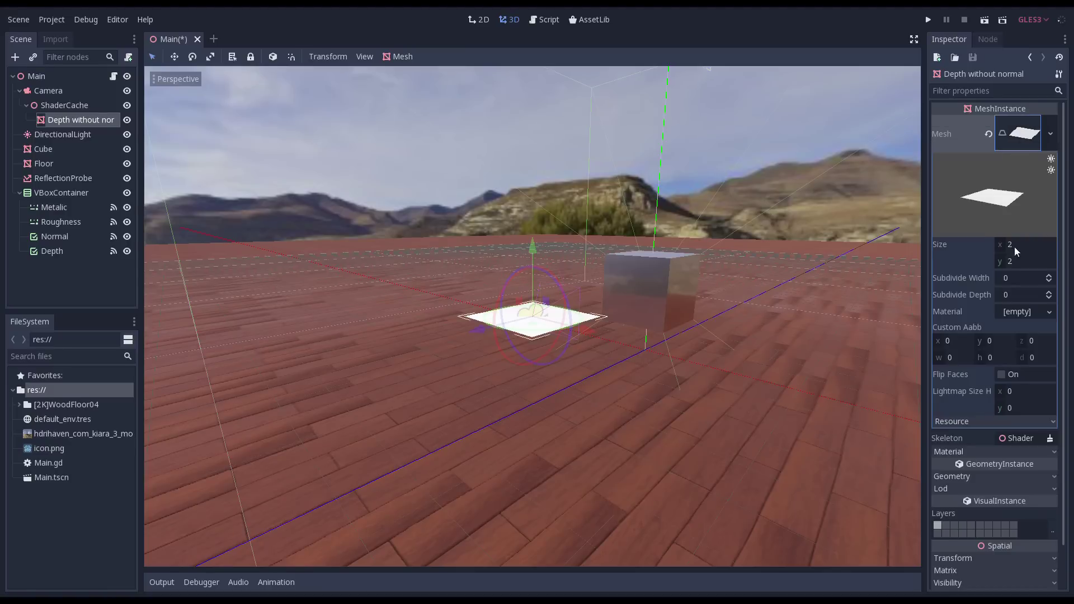
{"action": "left_click", "coordinate": [1015, 246]}
{"action": "type", "text": "0.01"}
{"action": "key", "text": "Tab"}
{"action": "type", "text": "0.0"}
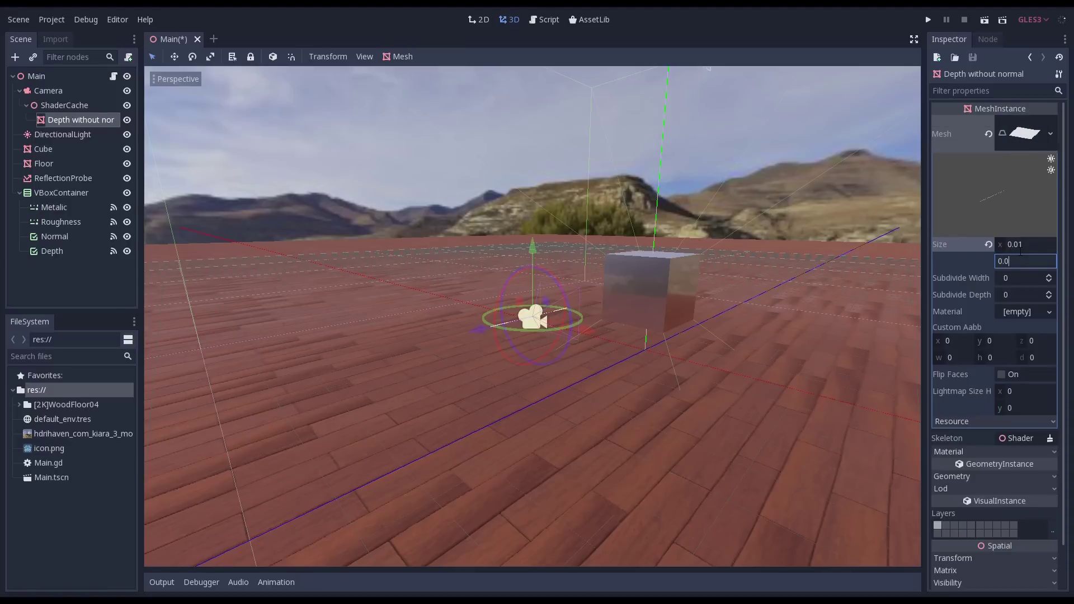
{"action": "type", "text": "1"}
{"action": "key", "text": "Return"}
Create a new material for the plane with Depth and Deep Parallax enabled.
{"action": "left_click", "coordinate": [1026, 311]}
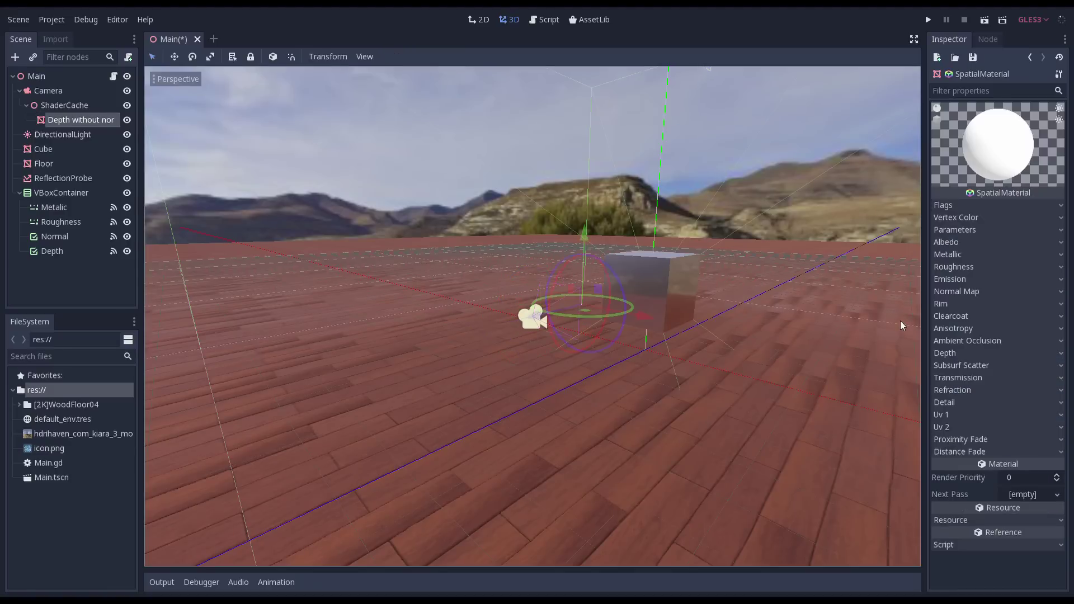
{"action": "left_click", "coordinate": [965, 356]}
{"action": "left_click", "coordinate": [1010, 369]}
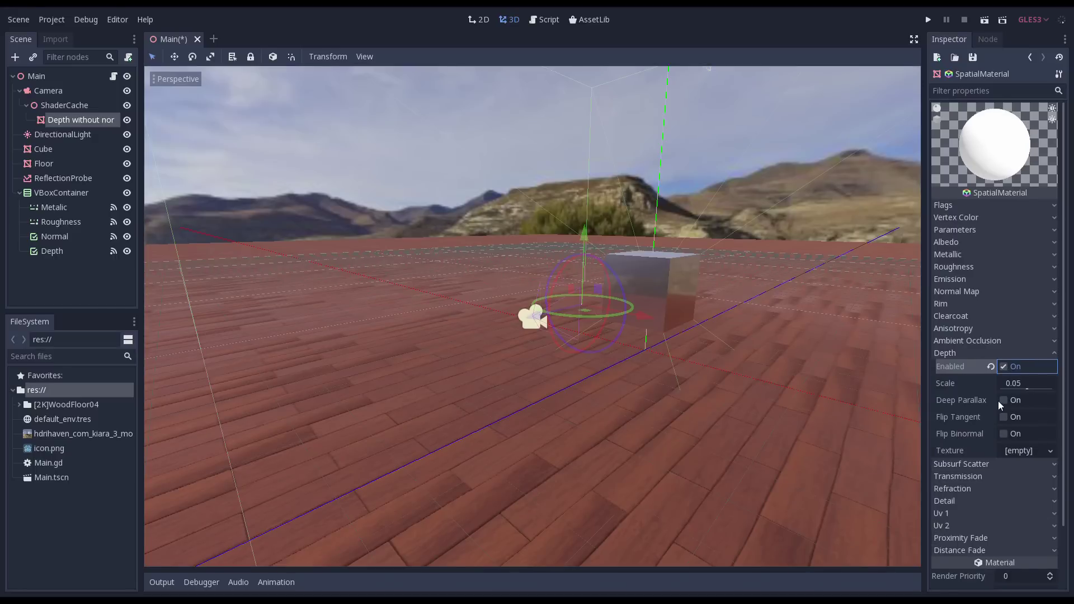
{"action": "left_click", "coordinate": [1003, 401]}
Add a MeshInstance under ShaderCache named 'Normal without depth'.
{"action": "left_click", "coordinate": [60, 106]}
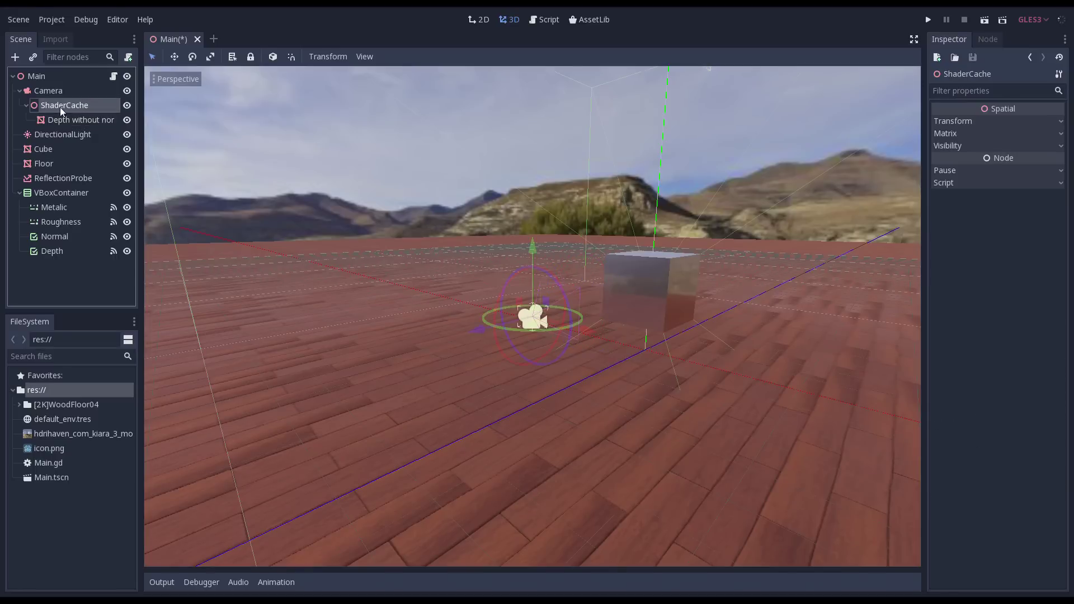
{"action": "key", "text": "ctrl+a"}
{"action": "double_click", "coordinate": [437, 223]}
{"action": "key", "text": "F2"}
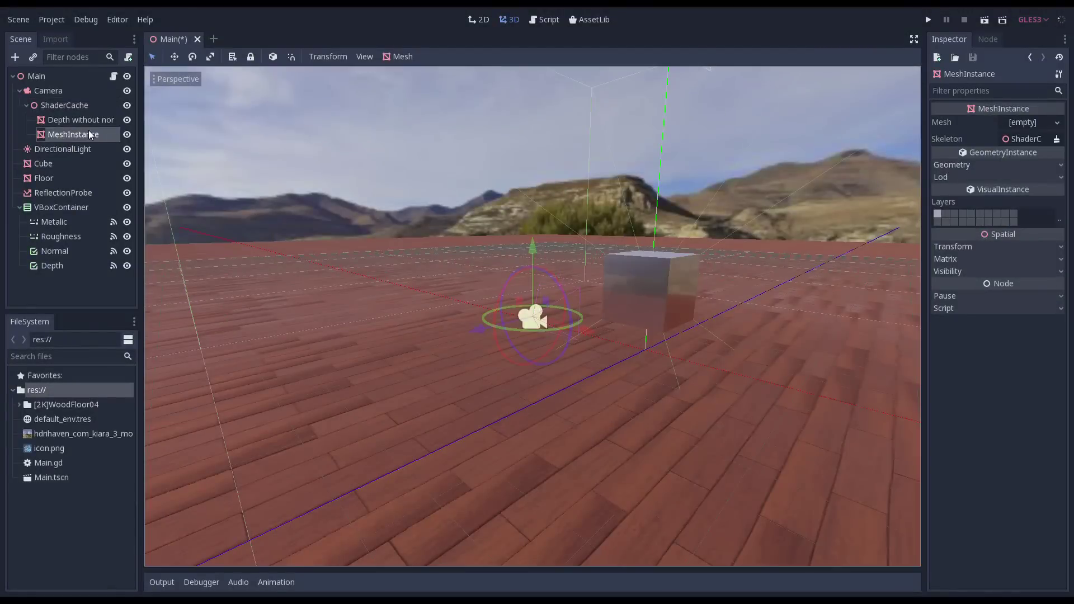
{"action": "type", "text": "Normal without depth"}
{"action": "key", "text": "Return"}
Give it a 0.01 PlaneMesh and a new SpatialMaterial with Normal Map enabled.
{"action": "left_click", "coordinate": [1029, 122]}
{"action": "left_click", "coordinate": [1016, 190]}
{"action": "left_click", "coordinate": [1020, 244]}
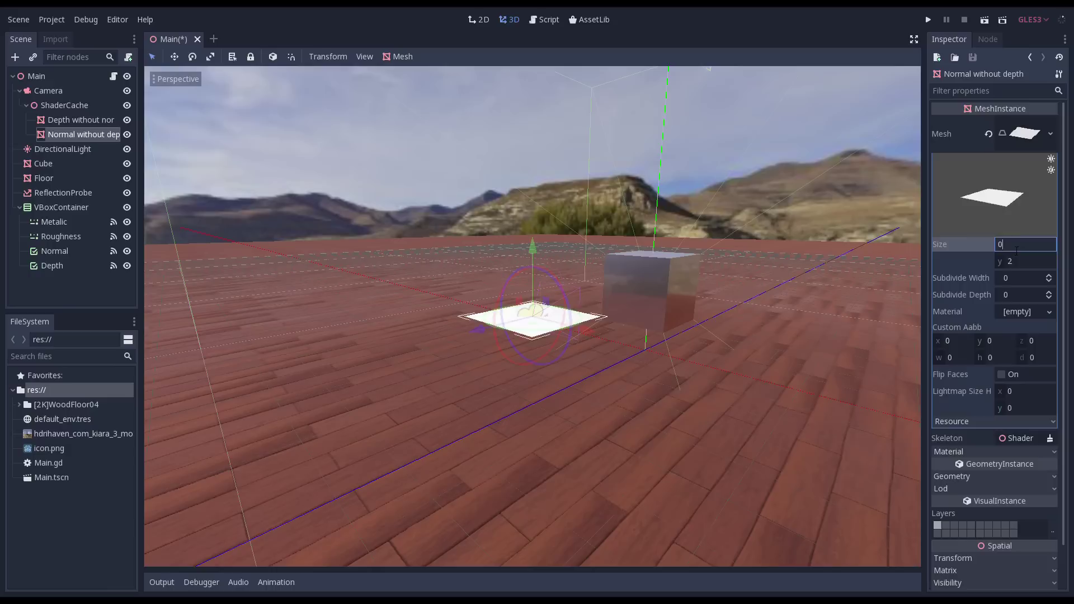
{"action": "type", "text": "0.01"}
{"action": "key", "text": "Tab"}
{"action": "type", "text": "0.01"}
{"action": "key", "text": "Tab"}
{"action": "left_click", "coordinate": [1040, 451]}
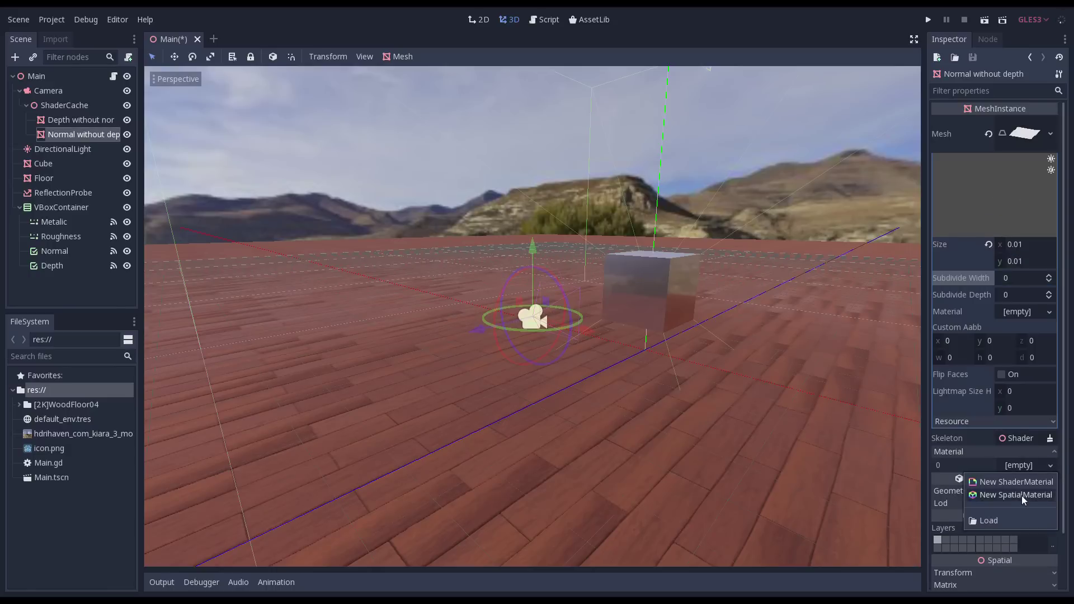
{"action": "left_click", "coordinate": [1022, 495]}
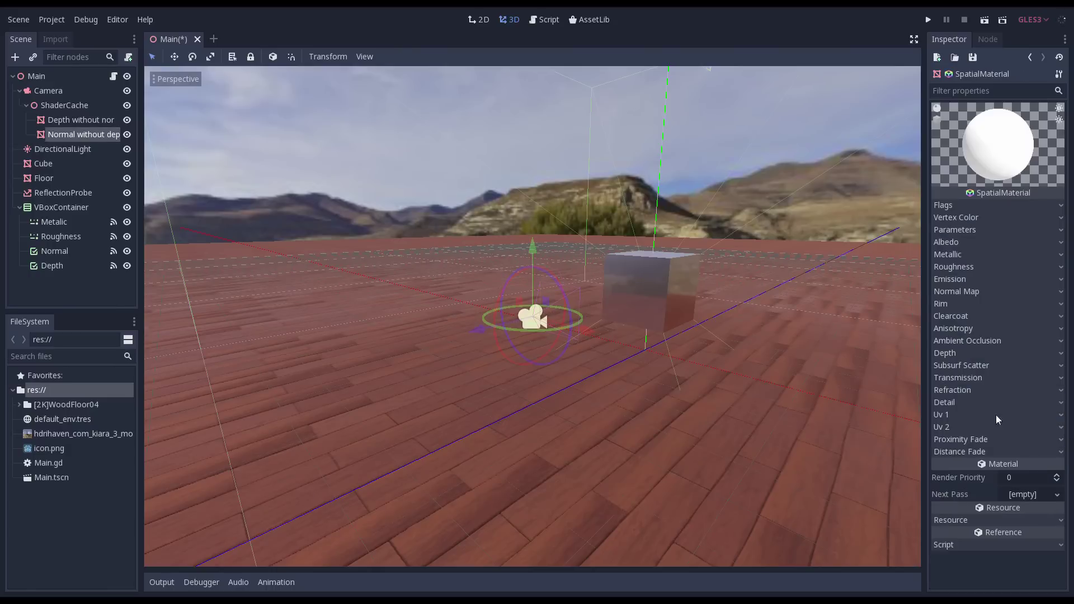
{"action": "left_click", "coordinate": [956, 292]}
{"action": "left_click", "coordinate": [1016, 304]}
Move both tiny planes to Translation z -2 and open the Main.gd script.
{"action": "left_click", "coordinate": [81, 119]}
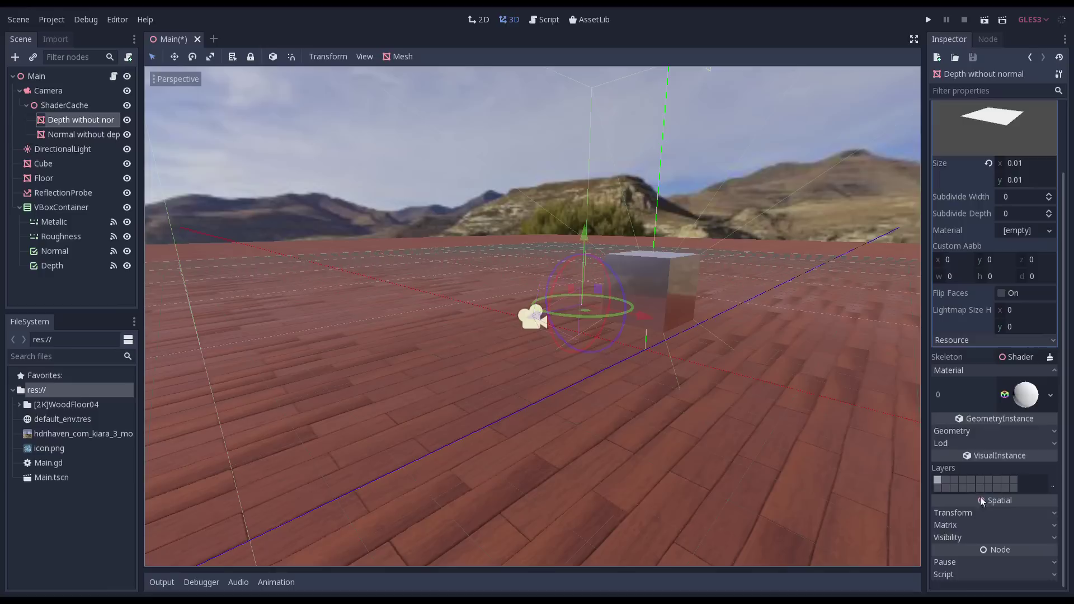
{"action": "left_click", "coordinate": [953, 513]}
{"action": "left_click", "coordinate": [1038, 539]}
{"action": "key", "text": "Return"}
{"action": "type", "text": "-2"}
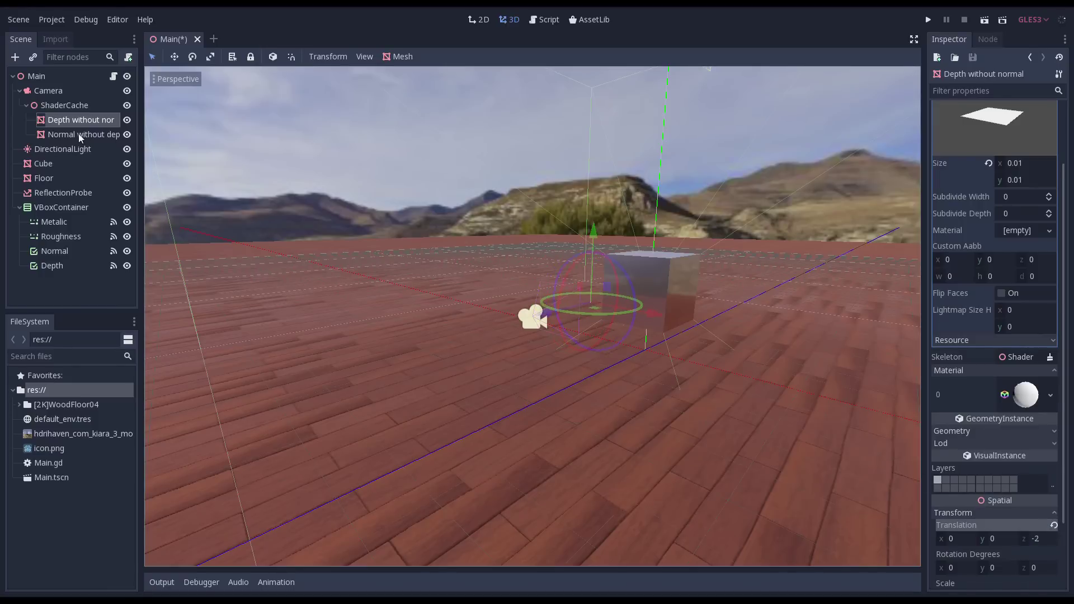
{"action": "left_click", "coordinate": [84, 134]}
{"action": "left_click", "coordinate": [952, 513]}
{"action": "left_click", "coordinate": [1038, 538]}
{"action": "type", "text": "-2"}
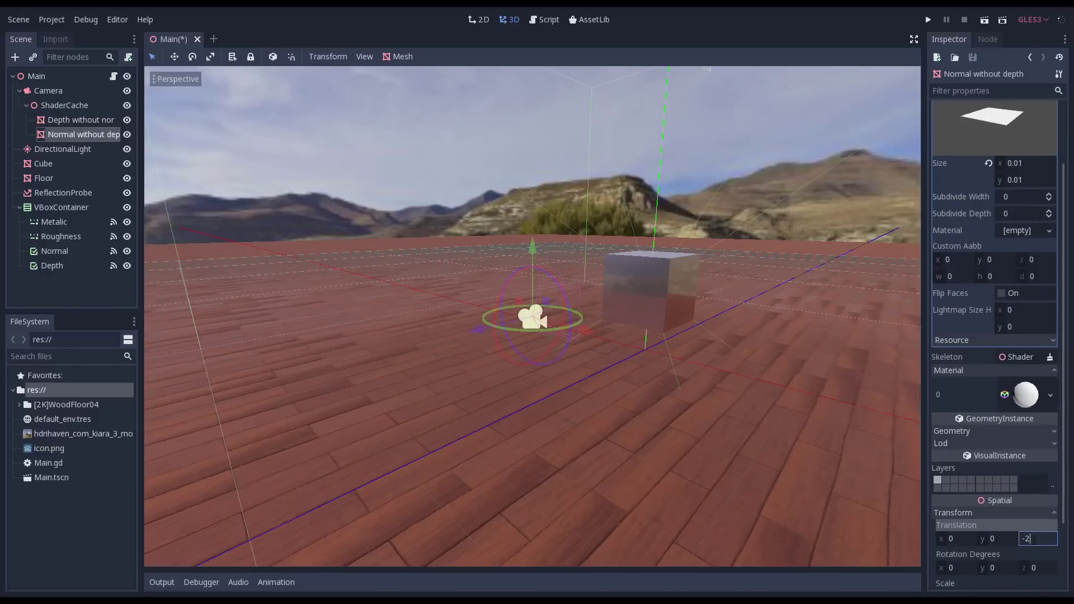
{"action": "key", "text": "Return"}
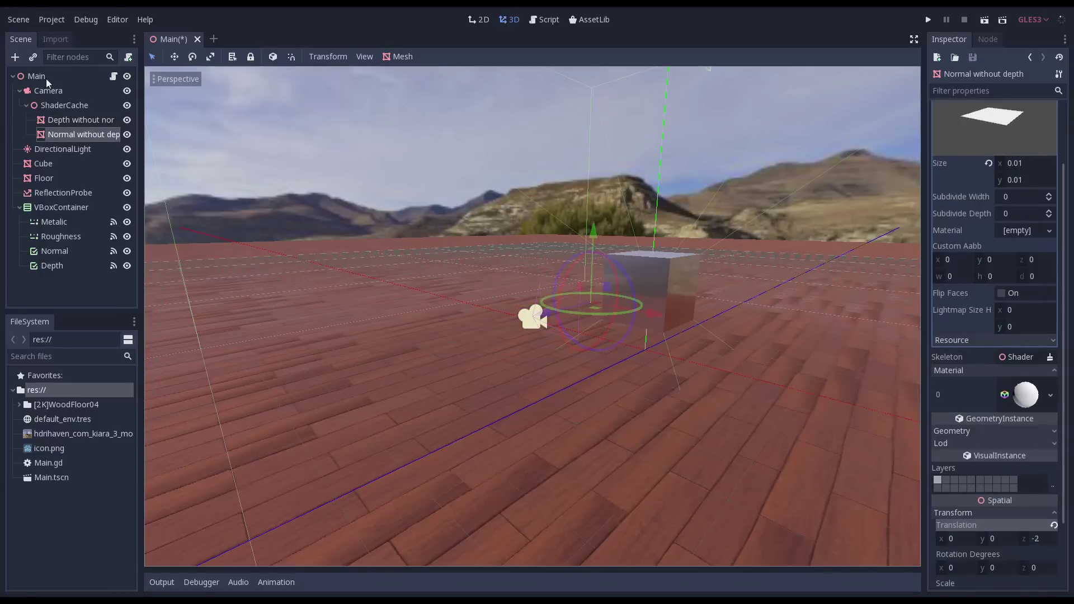
{"action": "left_click", "coordinate": [114, 75]}
Add 'var count_down = 2' and _process logic that hides $Camera/ShaderCache at zero.
{"action": "left_click", "coordinate": [498, 117]}
{"action": "key", "text": "Return"}
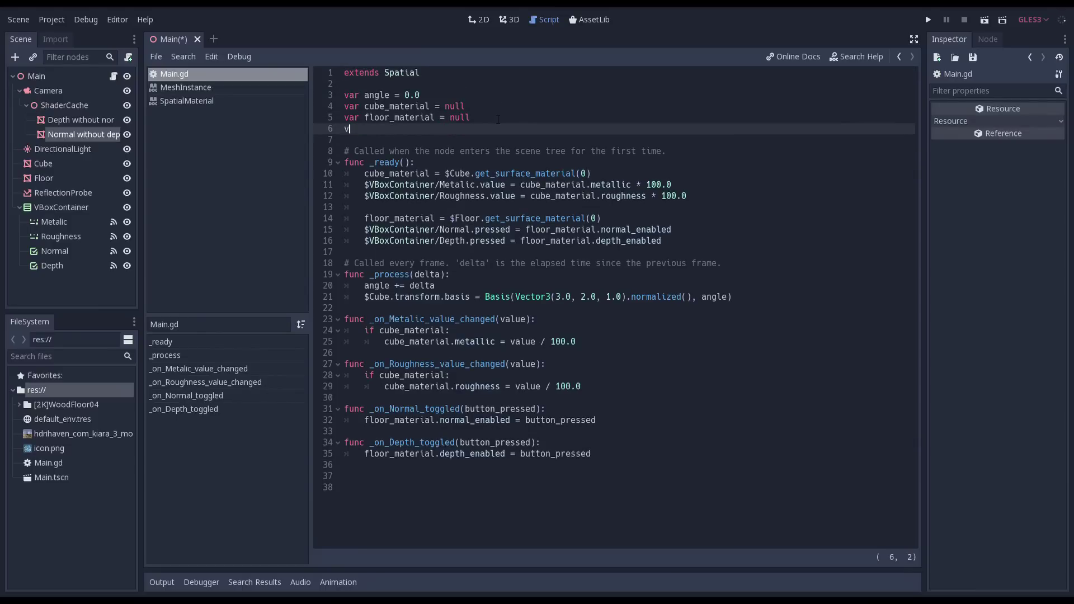
{"action": "type", "text": "var count_down = 2"}
{"action": "left_click", "coordinate": [761, 299]}
{"action": "key", "text": "Return"}
{"action": "key", "text": "Return"}
{"action": "type", "text": "if cou"}
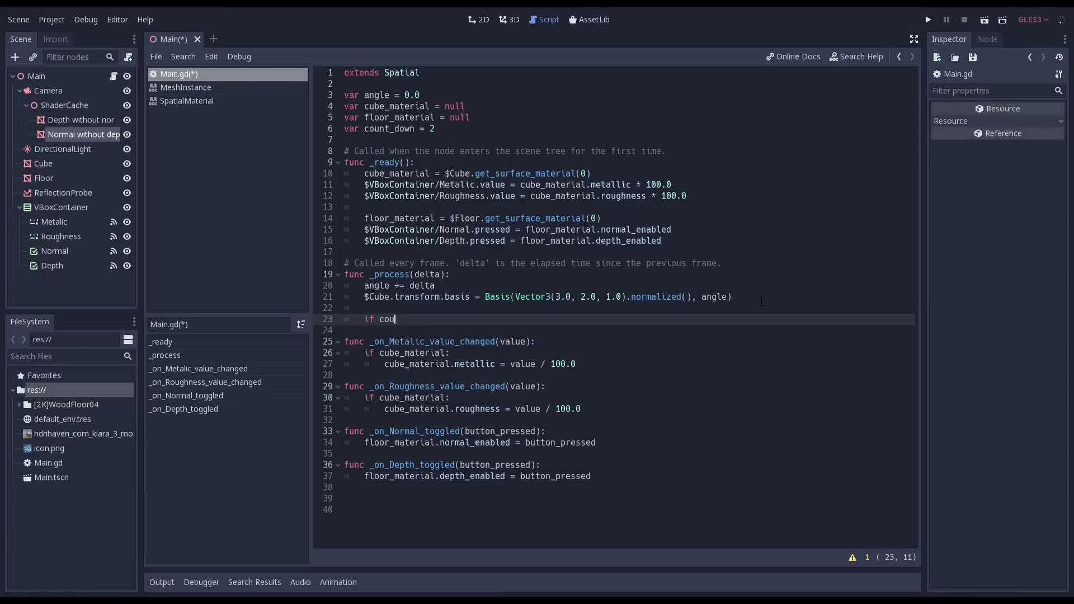
{"action": "type", "text": "nt_down >0:"}
{"action": "key", "text": "Return"}
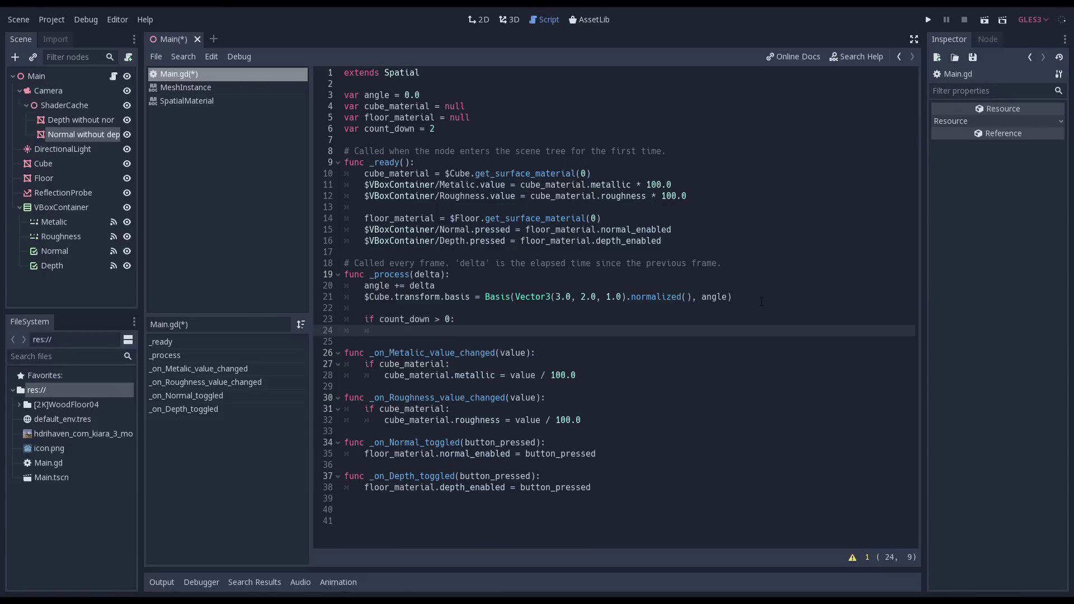
{"action": "type", "text": "count_down = count_down - 1"}
{"action": "key", "text": "Return"}
{"action": "type", "text": "if count_down == 0:"}
{"action": "key", "text": "Return"}
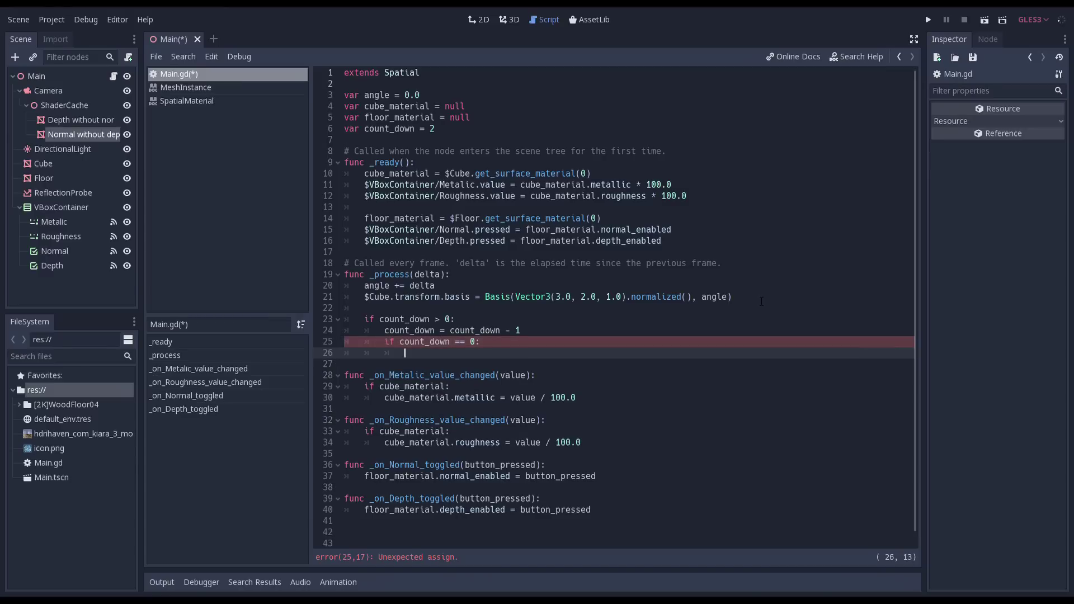
{"action": "type", "text": "$Cam"}
{"action": "key", "text": "Down"}
{"action": "key", "text": "Return"}
{"action": "type", "text": ".visible = false"}
Run the project, tweak metallic and roughness, enable floor normals and disable floor depth.
{"action": "key", "text": "F5"}
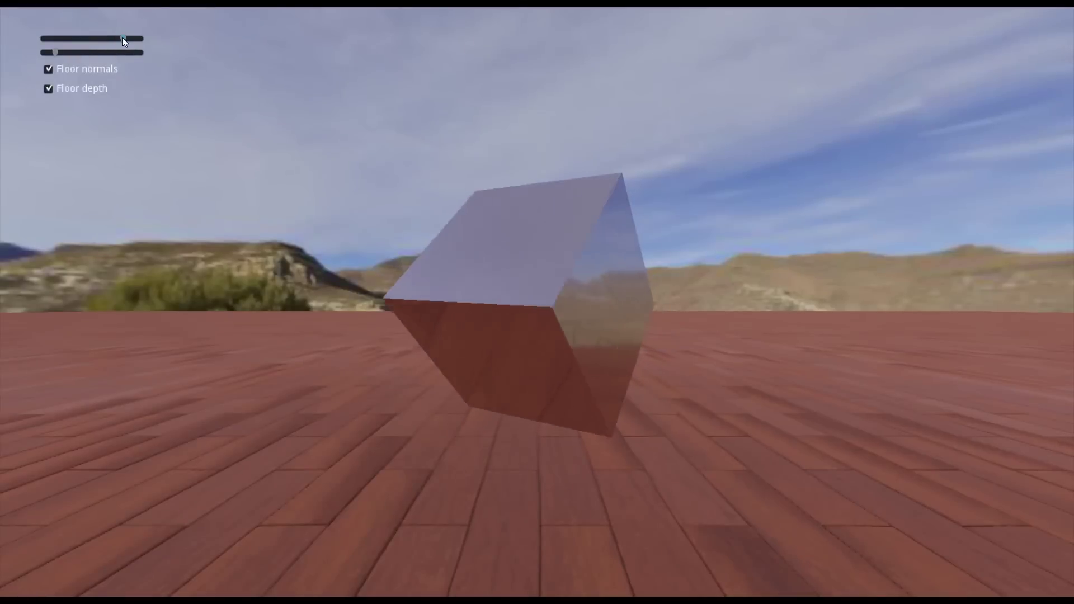
{"action": "mouse_move", "coordinate": [121, 37]}
{"action": "left_mouse_down"}
{"action": "mouse_move", "coordinate": [69, 40]}
{"action": "mouse_move", "coordinate": [140, 43]}
{"action": "mouse_move", "coordinate": [46, 42]}
{"action": "mouse_move", "coordinate": [121, 43]}
{"action": "left_mouse_up"}
{"action": "mouse_move", "coordinate": [54, 53]}
{"action": "left_mouse_down"}
{"action": "mouse_move", "coordinate": [117, 52]}
{"action": "mouse_move", "coordinate": [63, 52]}
{"action": "left_mouse_up"}
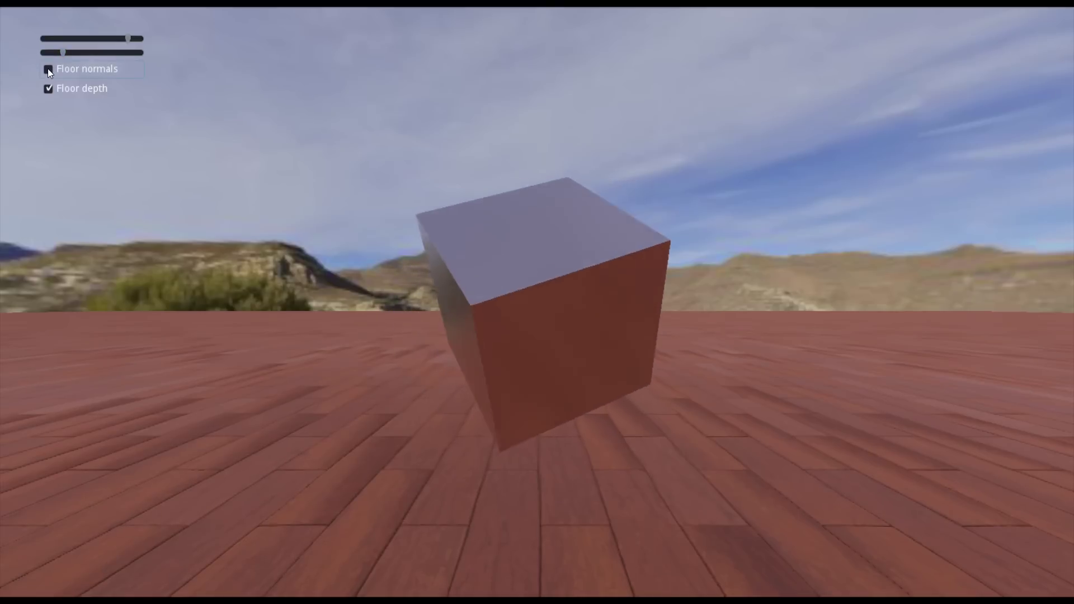
{"action": "left_click", "coordinate": [48, 70]}
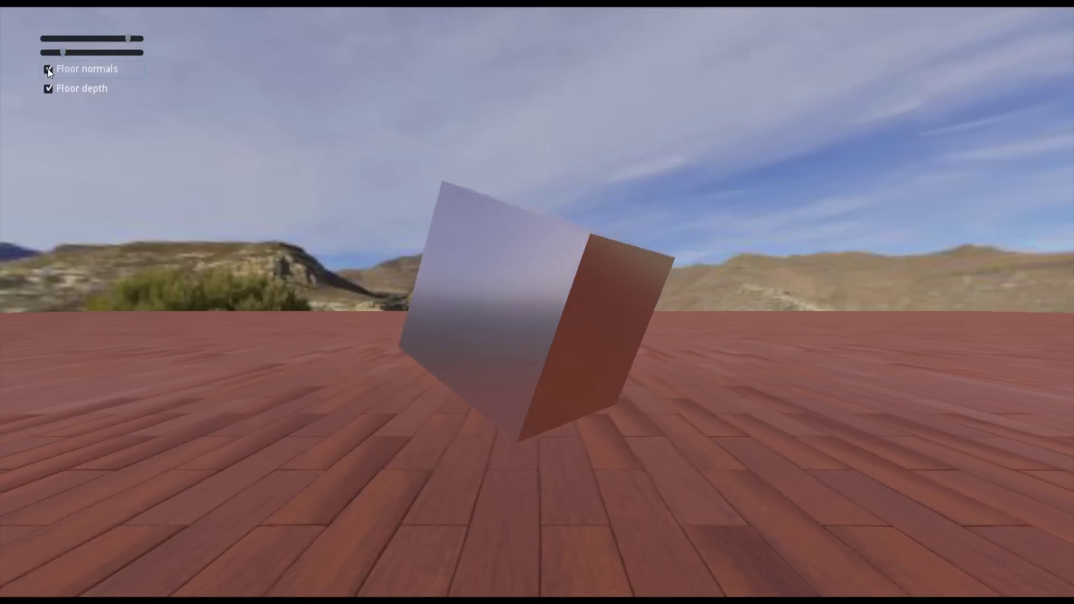
{"action": "left_click", "coordinate": [49, 90]}
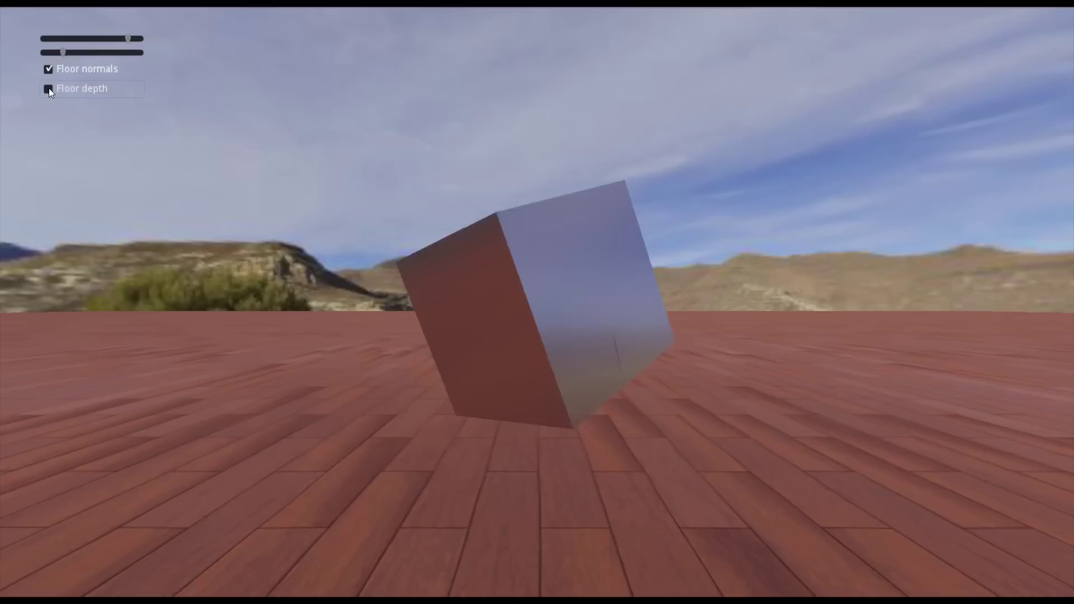